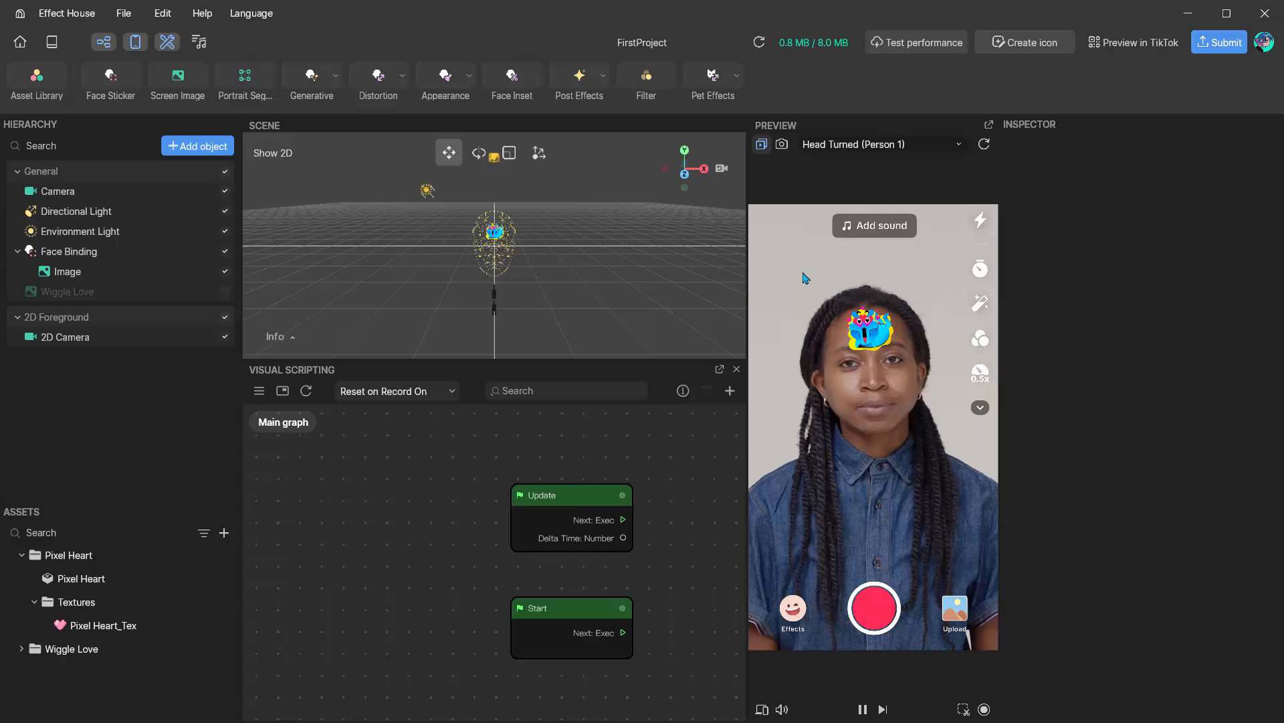
Switch the preview footage to the Idle (Person 1) face video.
scroll(351, 444, right, 3)
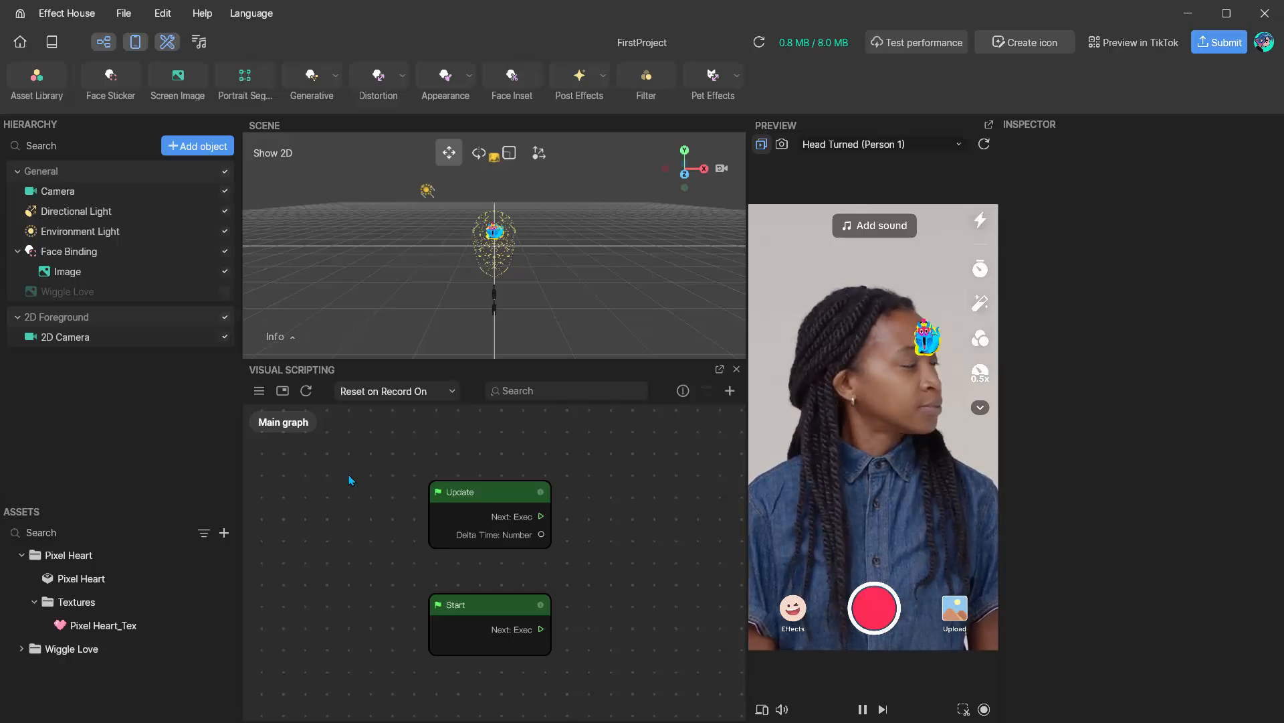
click(959, 146)
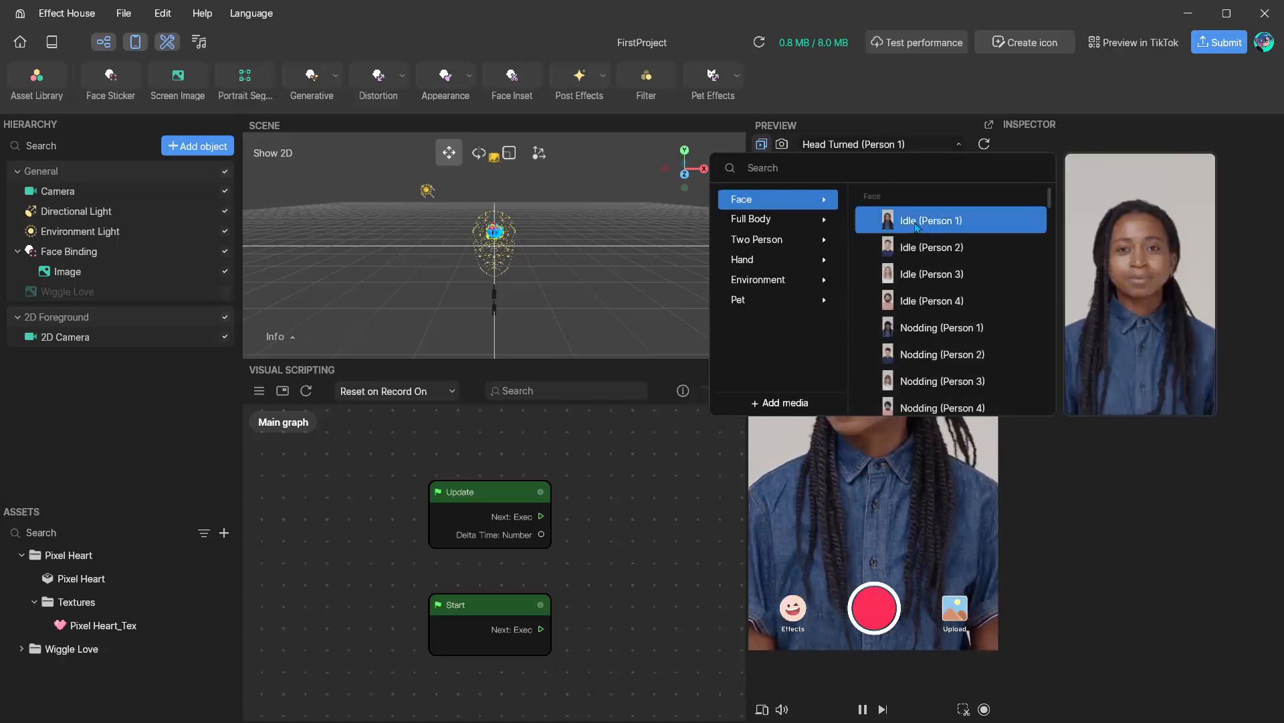
click(920, 221)
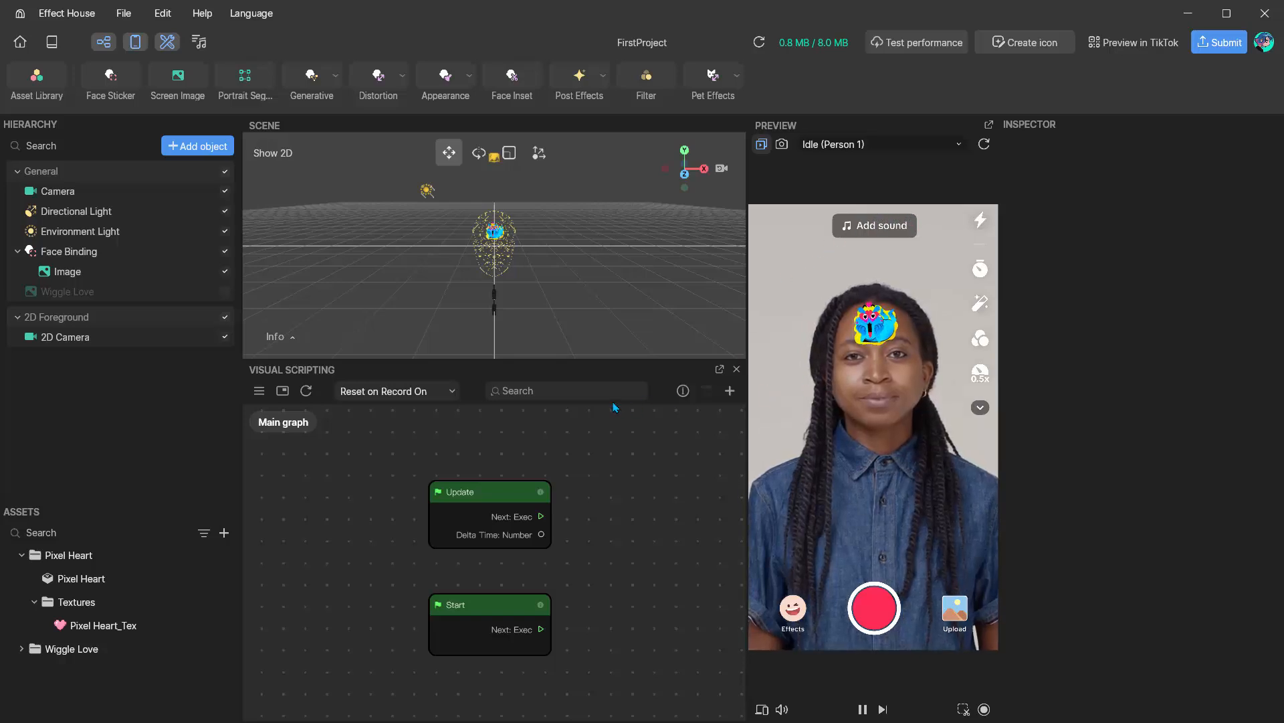
Check the Which Face options of the Face Binding object and add a "Show when mouth opens" interaction to it.
click(77, 252)
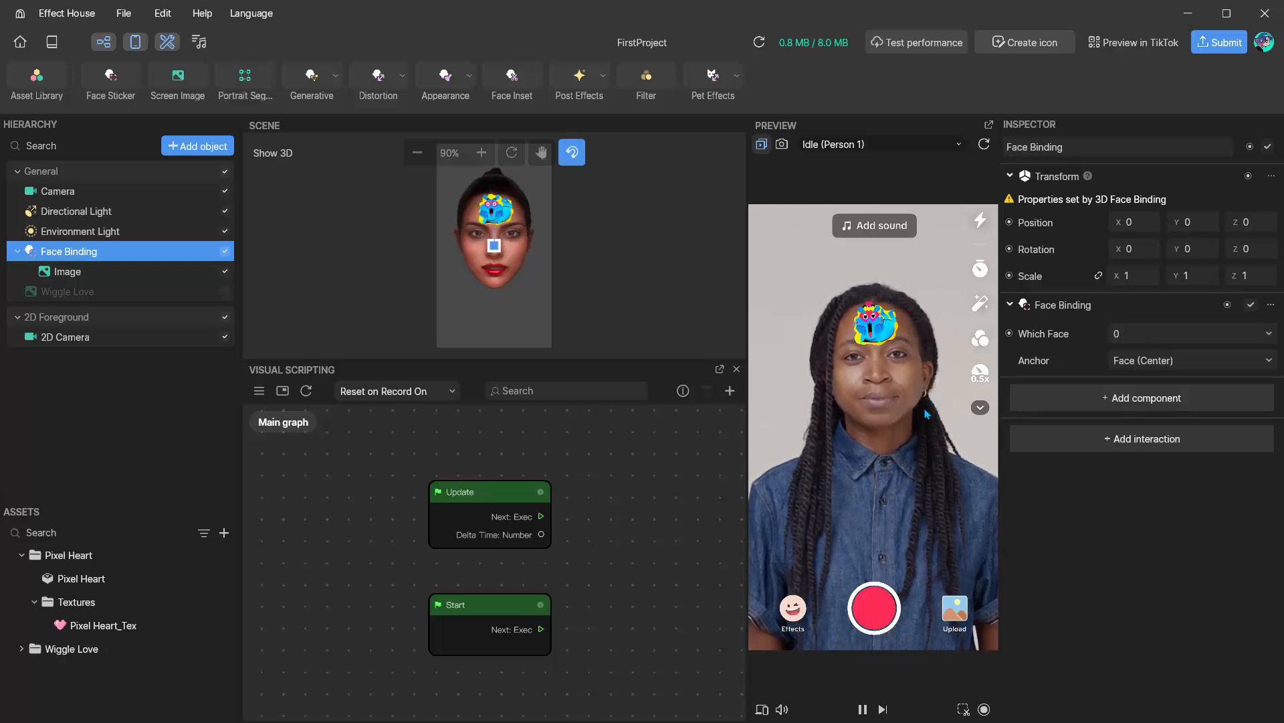
click(1168, 337)
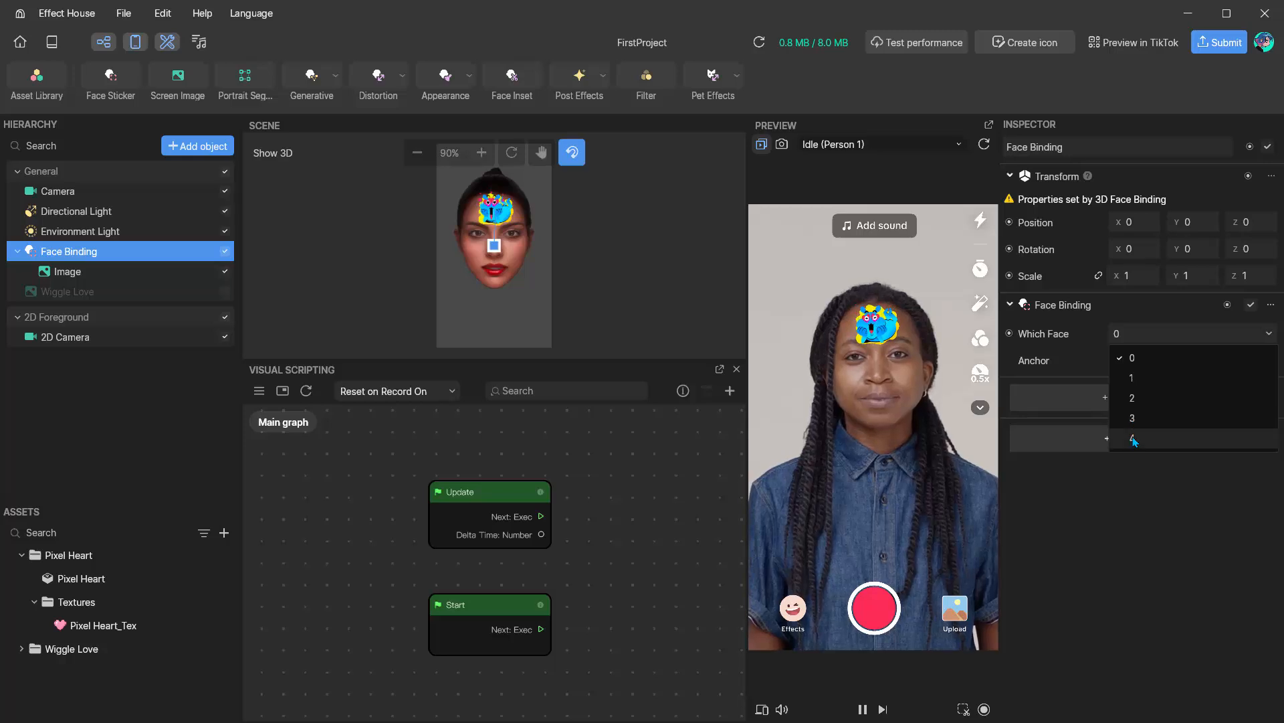
click(1140, 642)
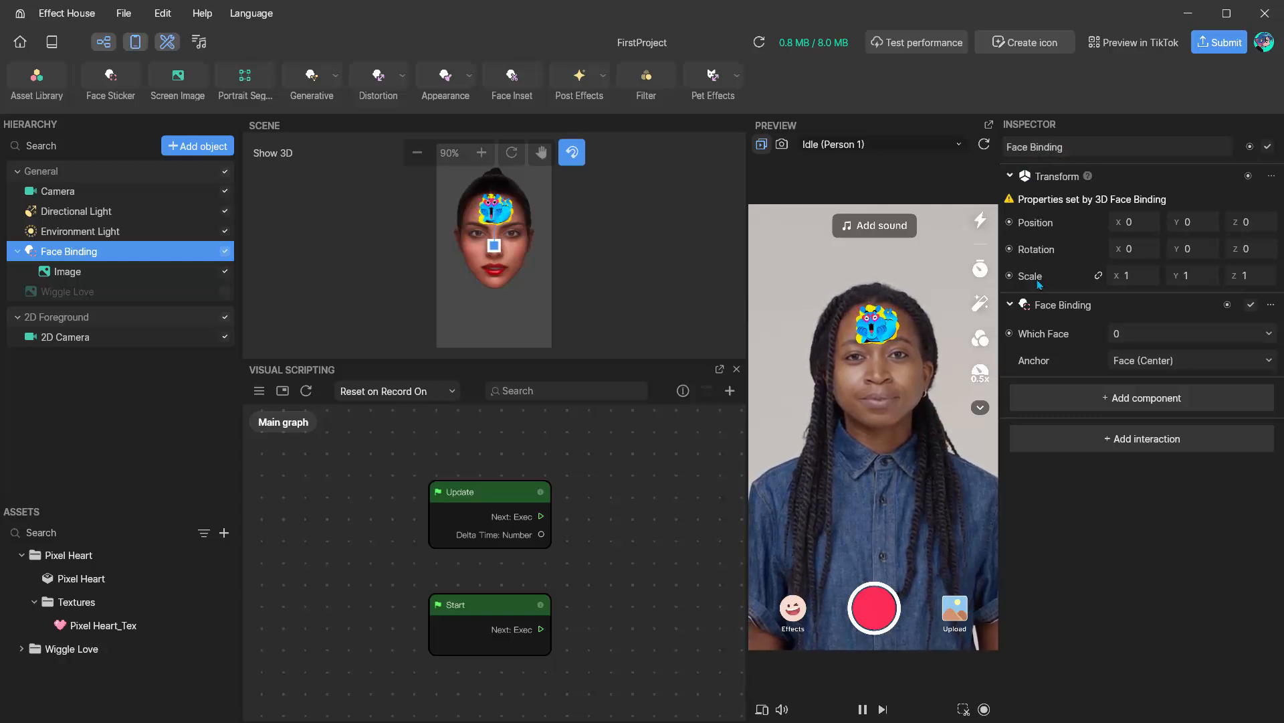
click(1100, 443)
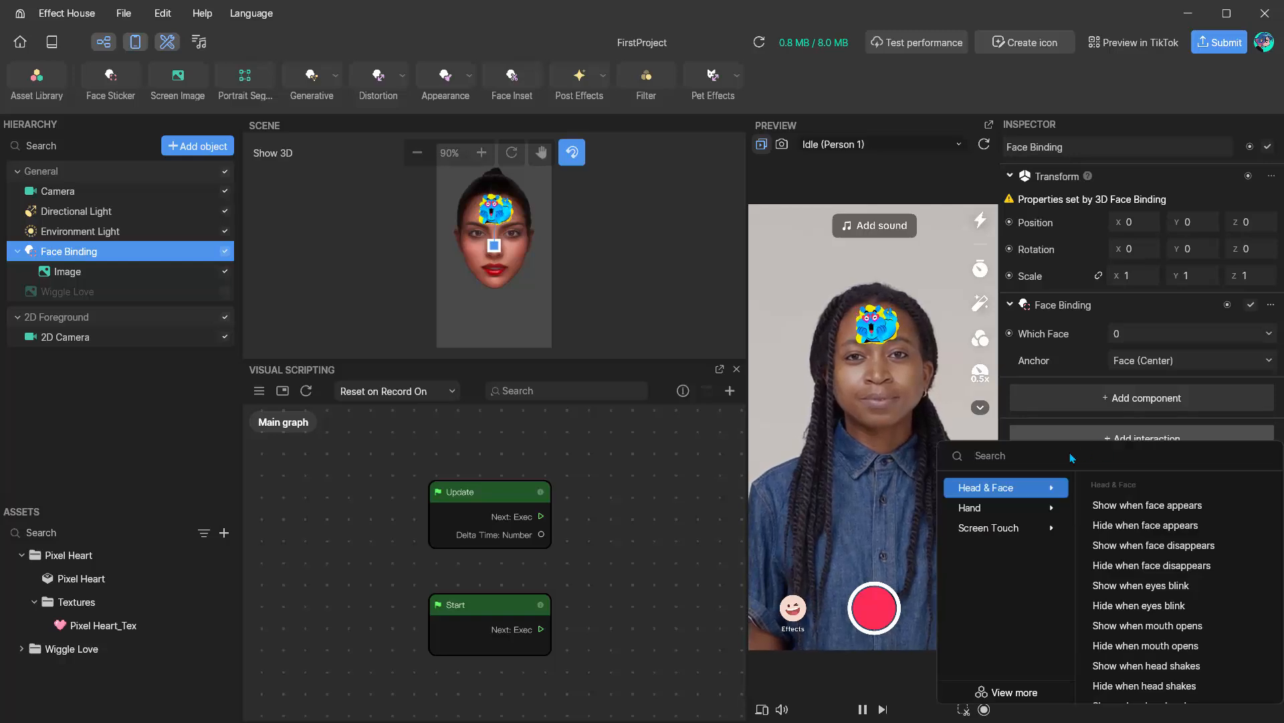
click(988, 528)
click(988, 491)
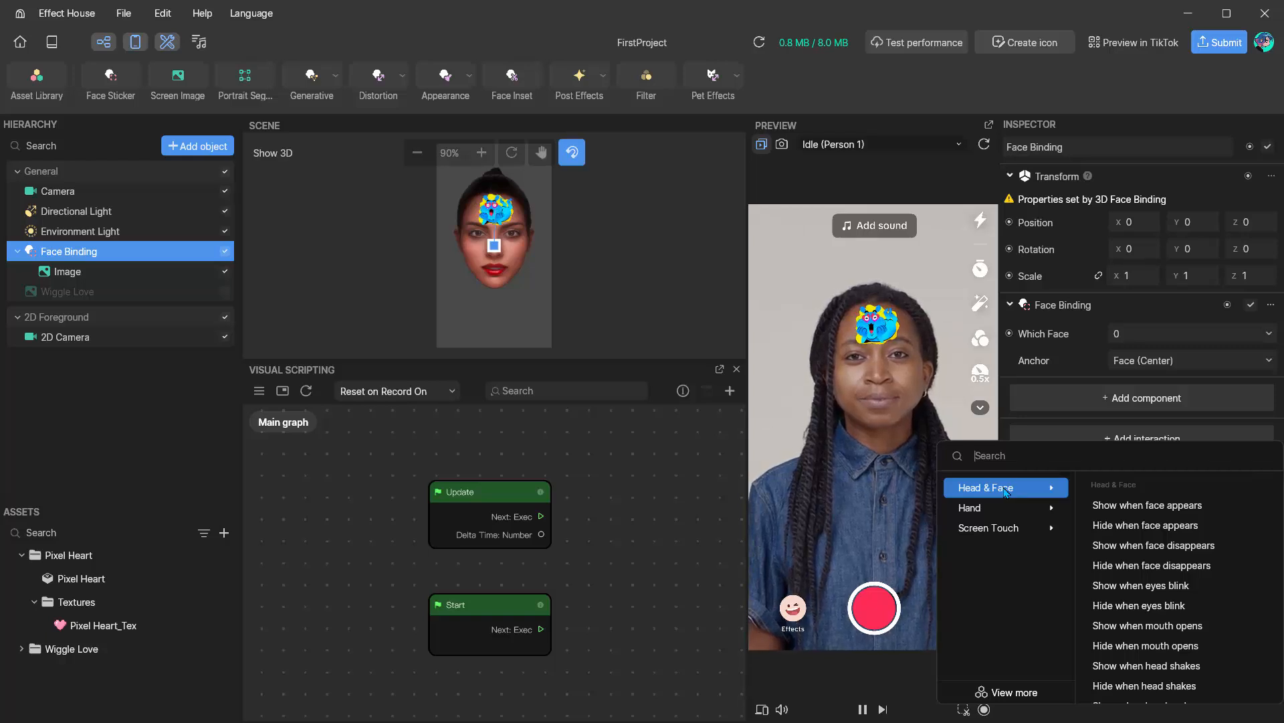
mouse_move(1115, 531)
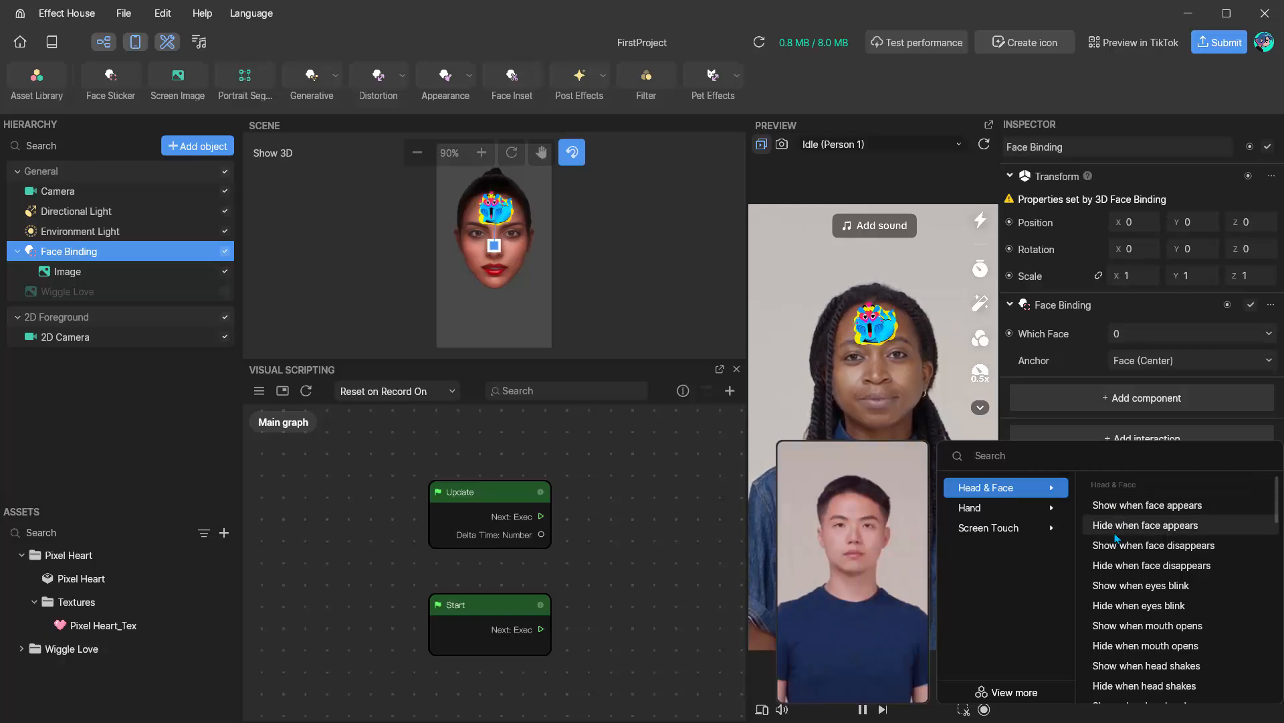
click(1137, 626)
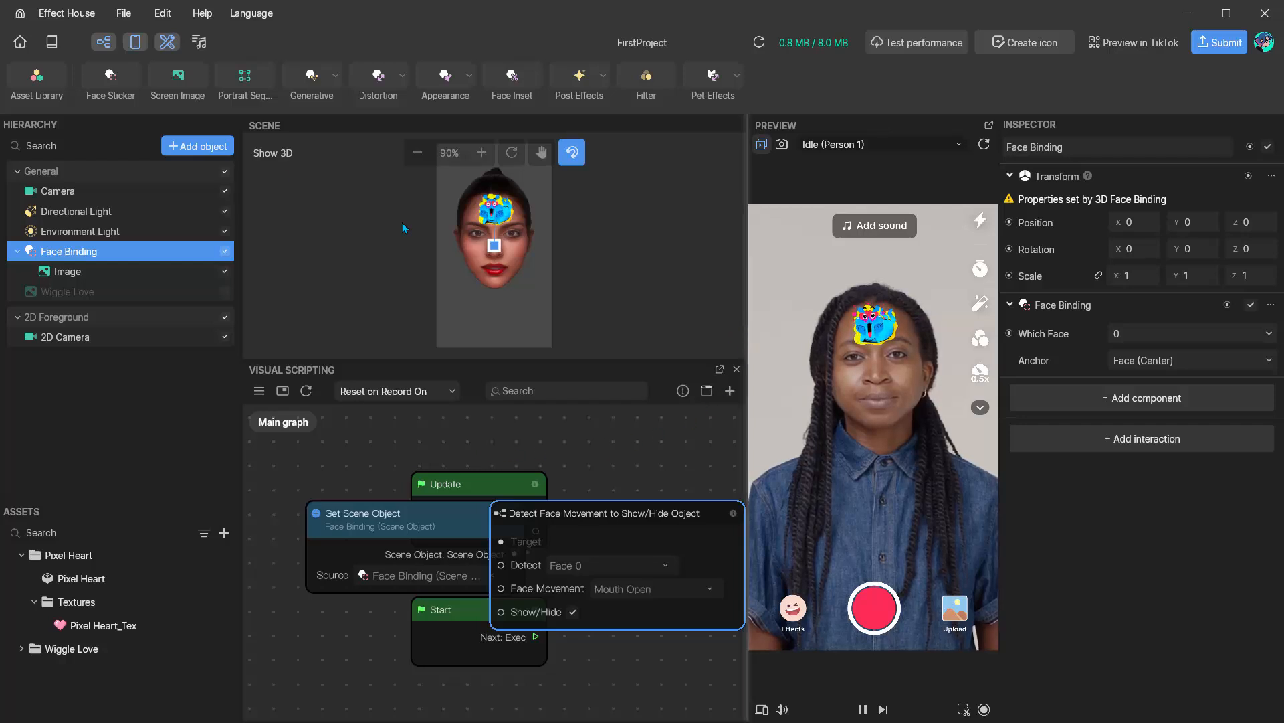
Hide the preview and spread apart the Get Scene Object and Detect Face Movement to Show/Hide Object nodes in the graph.
click(135, 44)
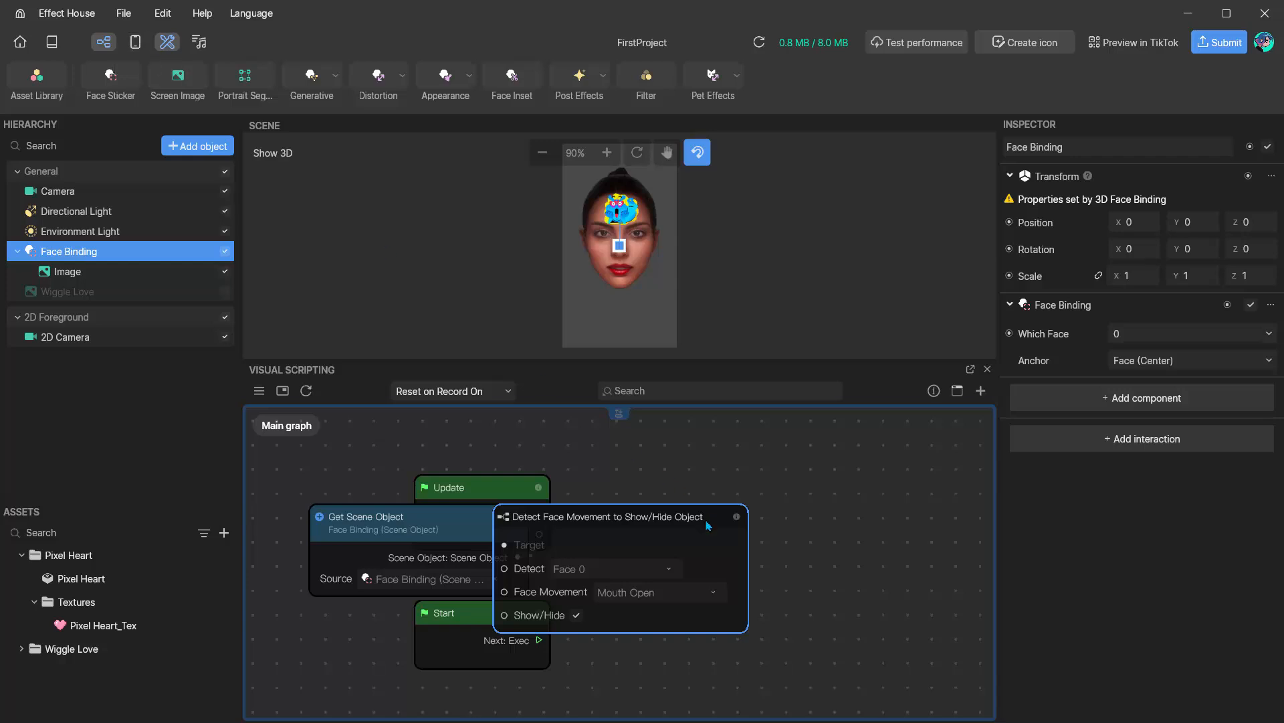
drag(660, 522, 807, 537)
scroll(616, 464, down, 3)
scroll(611, 457, up, 3)
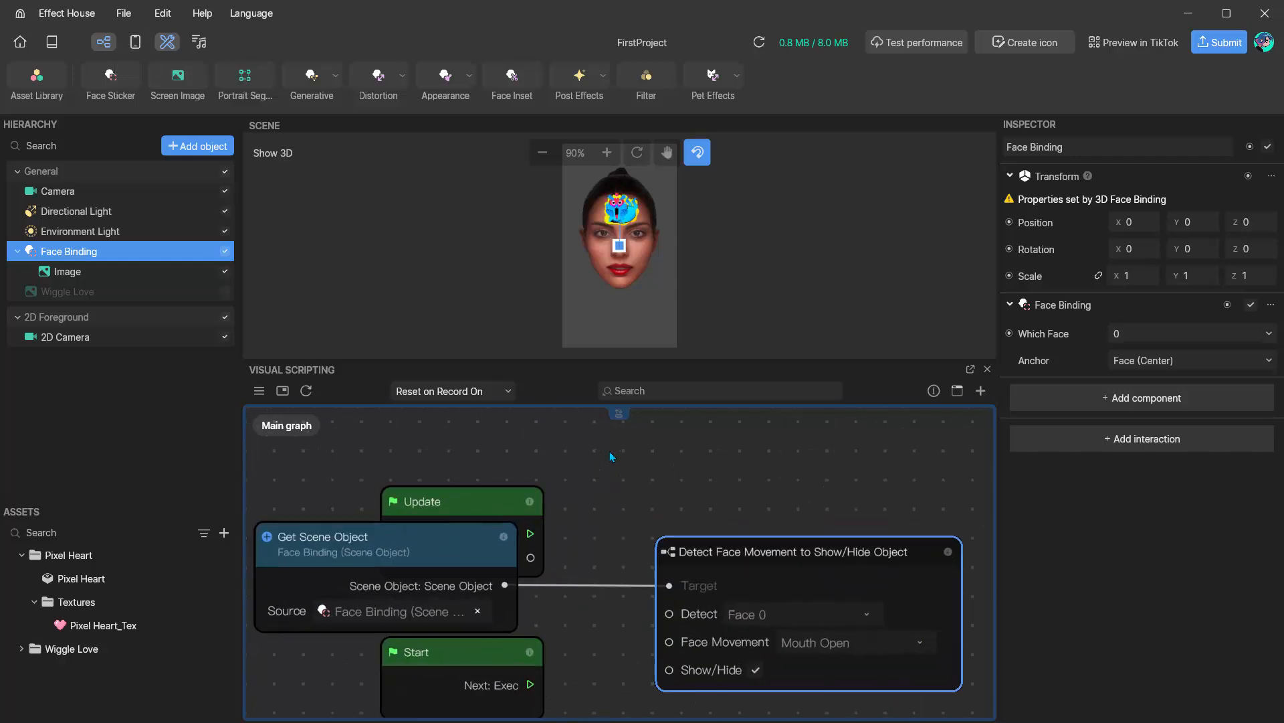
scroll(610, 457, down, 1)
drag(462, 516, 575, 474)
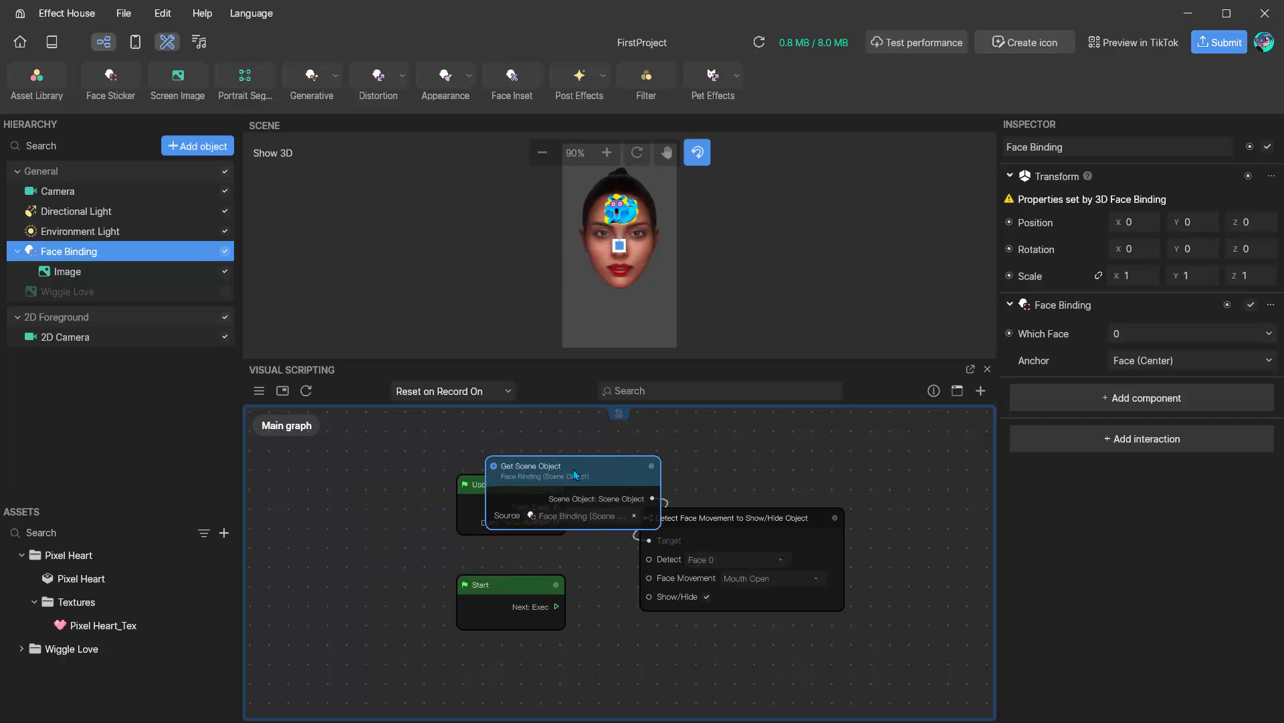
drag(729, 513, 888, 452)
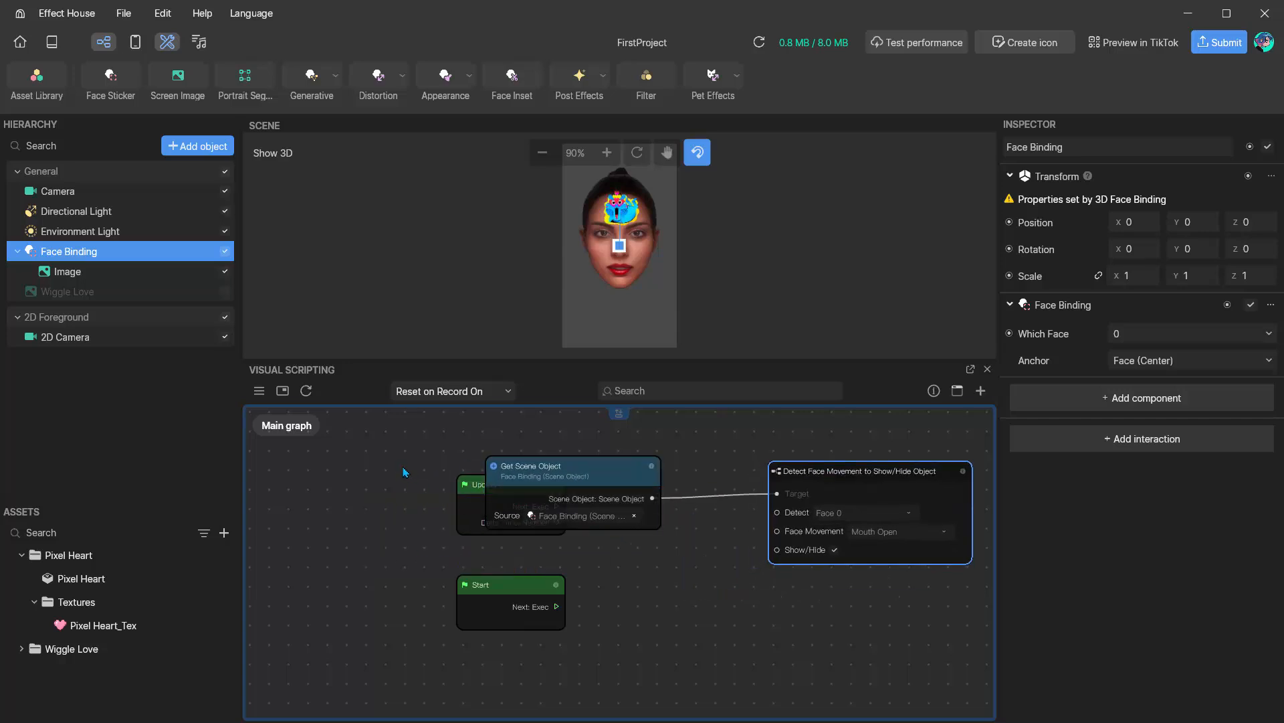
Move the Update and Start nodes together to the left of the Get Scene Object node, clear of the interaction nodes.
drag(406, 469, 480, 630)
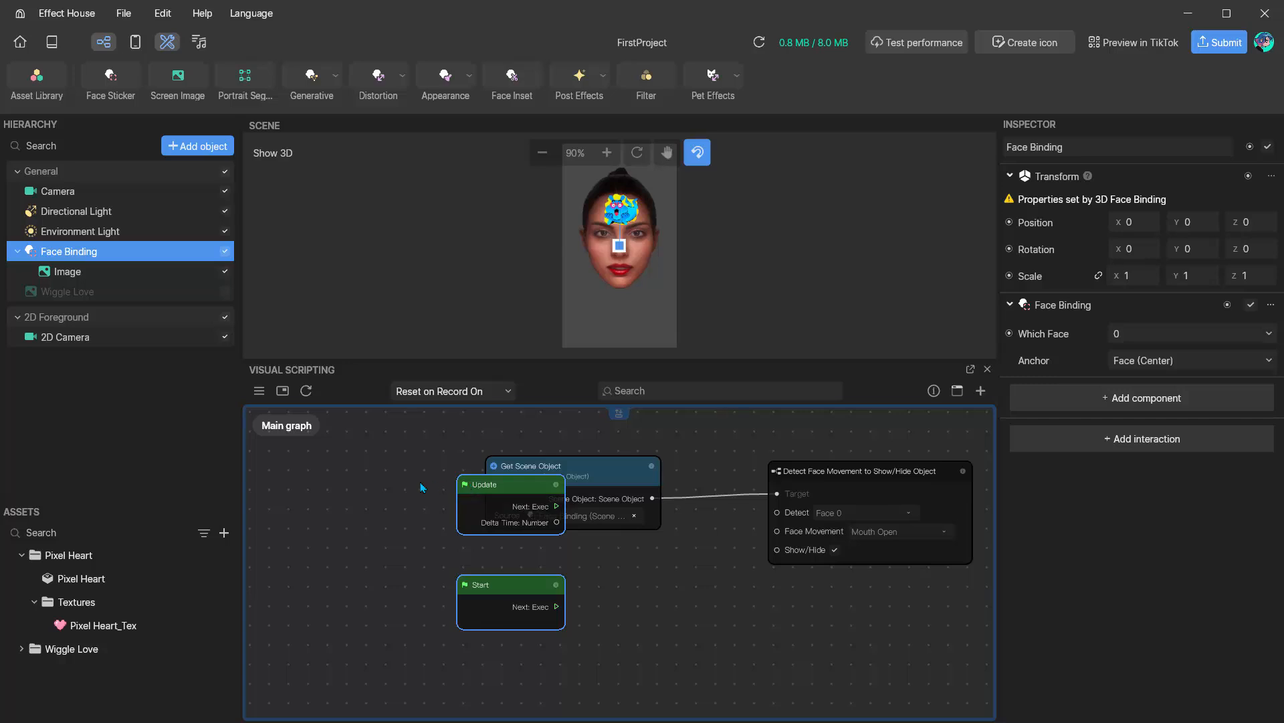
drag(527, 506, 330, 506)
scroll(451, 468, right, 3)
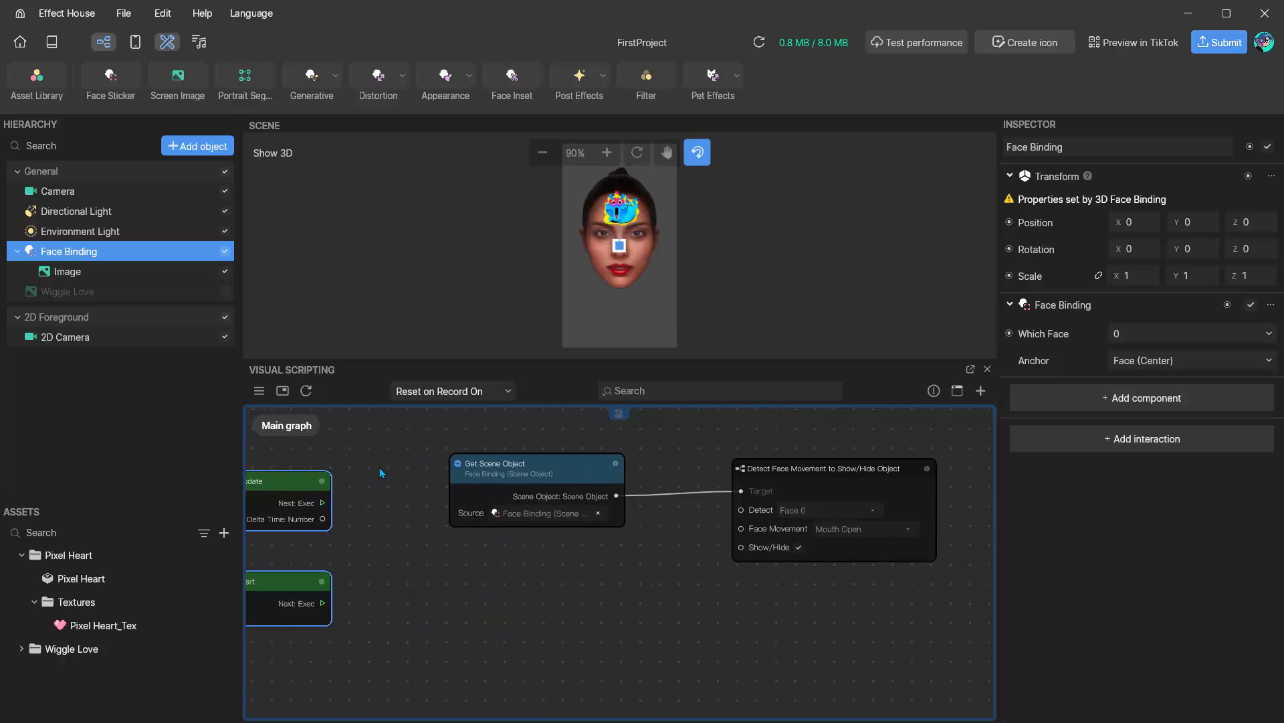
scroll(446, 466, up, 1)
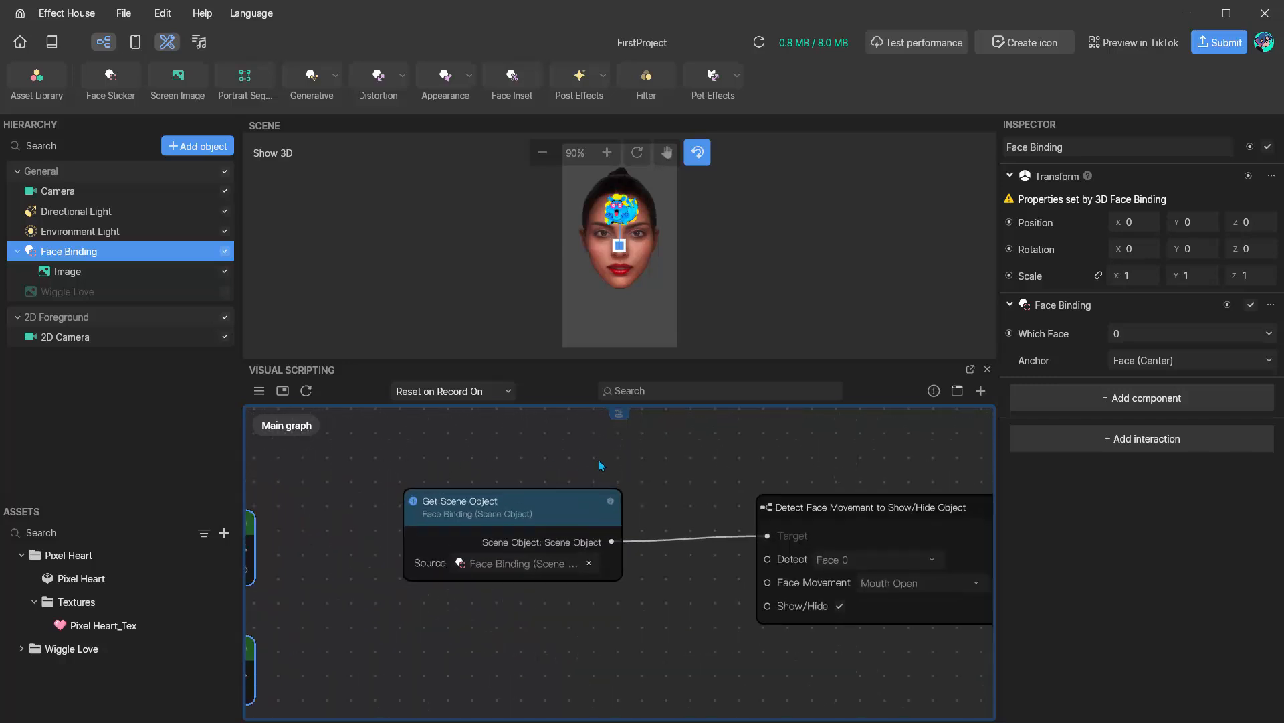
scroll(599, 465, right, 4)
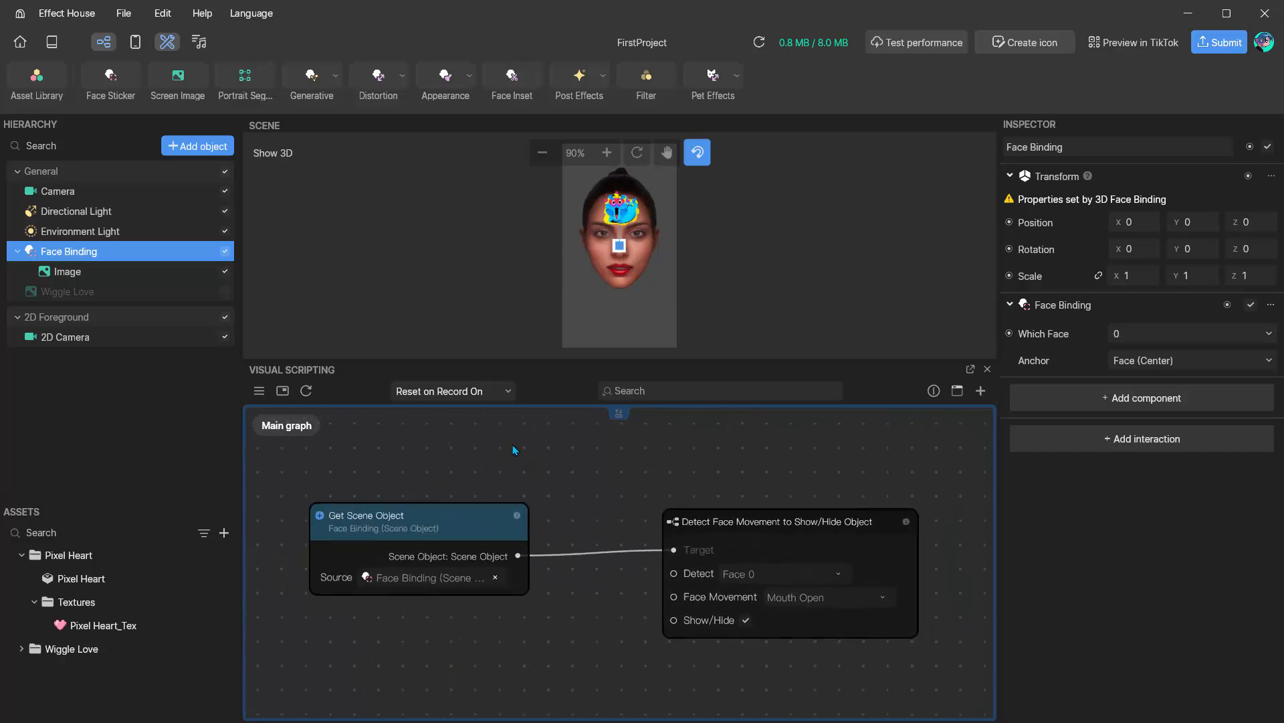
scroll(515, 449, down, 1)
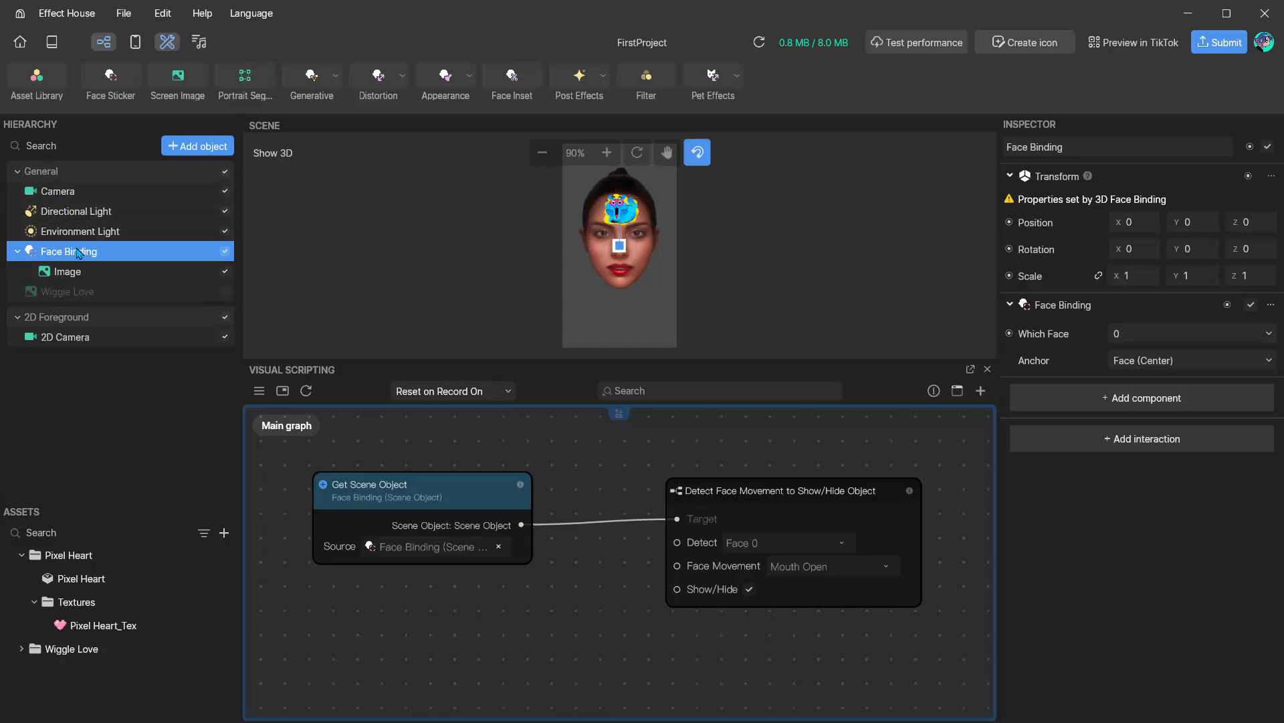
Collapse Face Binding in the hierarchy, inspect it from several angles in the 3D scene, and return to the 2D view.
click(18, 252)
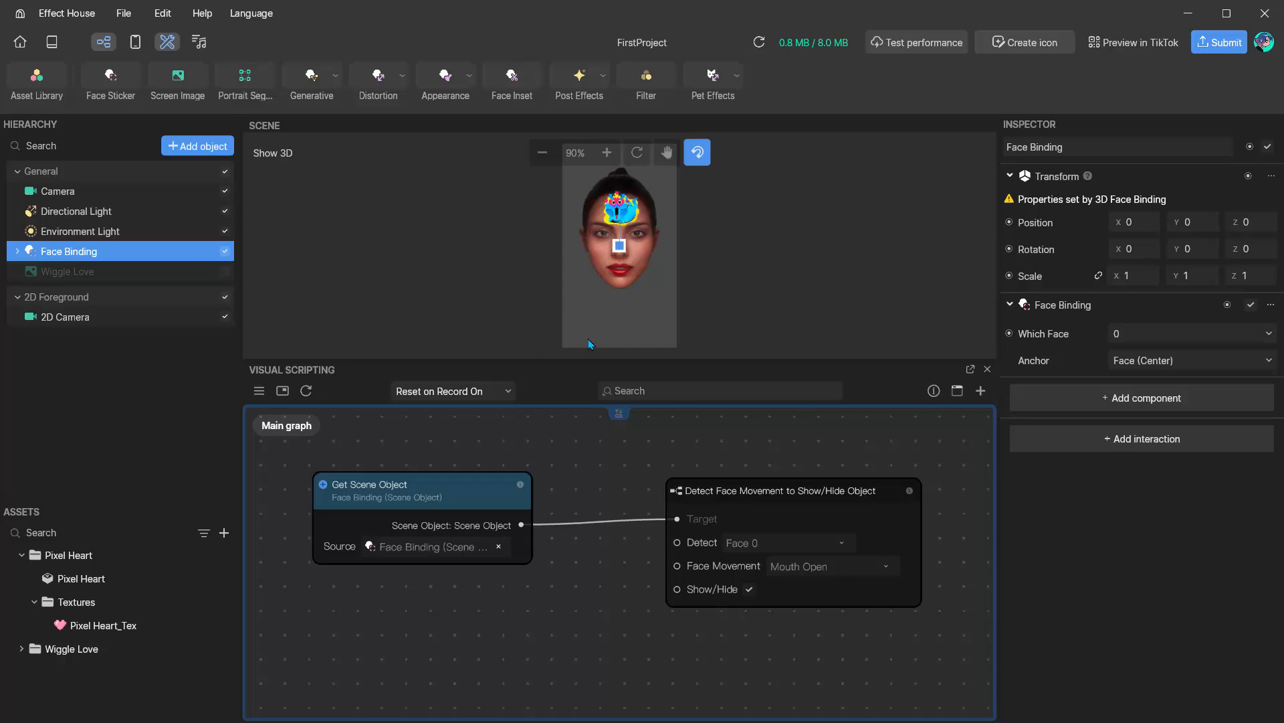
click(273, 155)
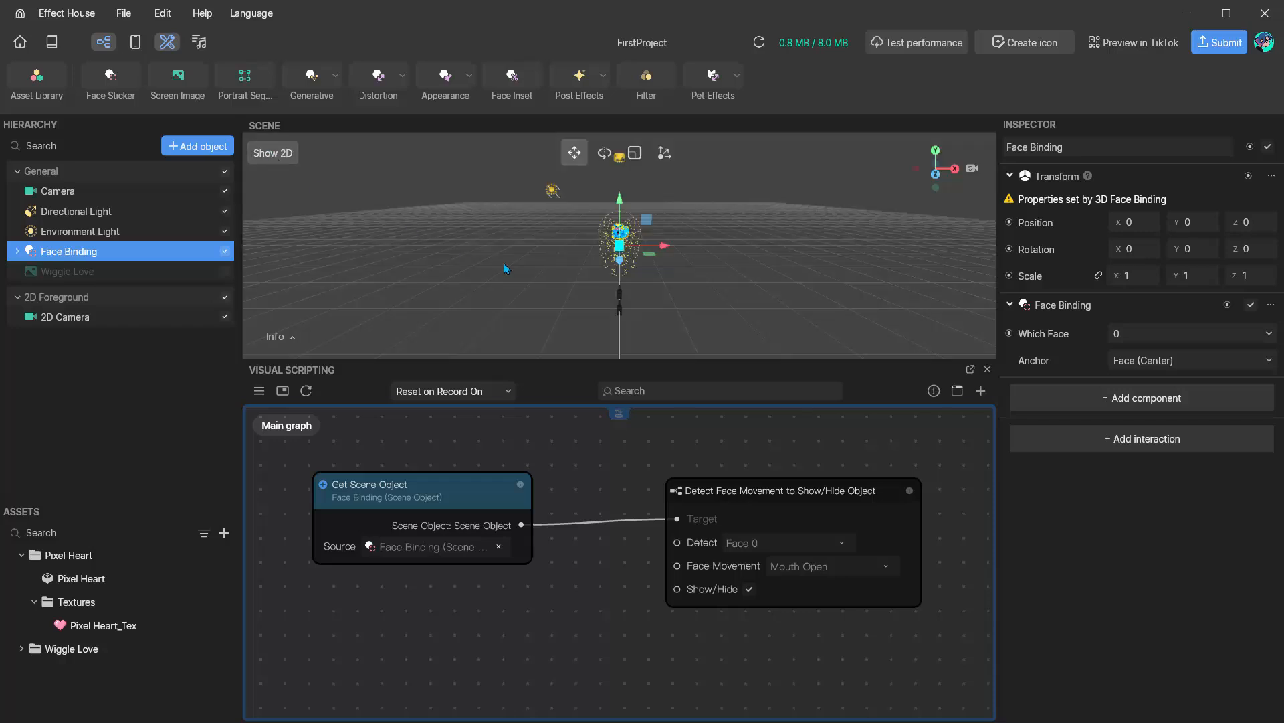
middle_drag(440, 250, 388, 234)
alt+drag(464, 249, 321, 258)
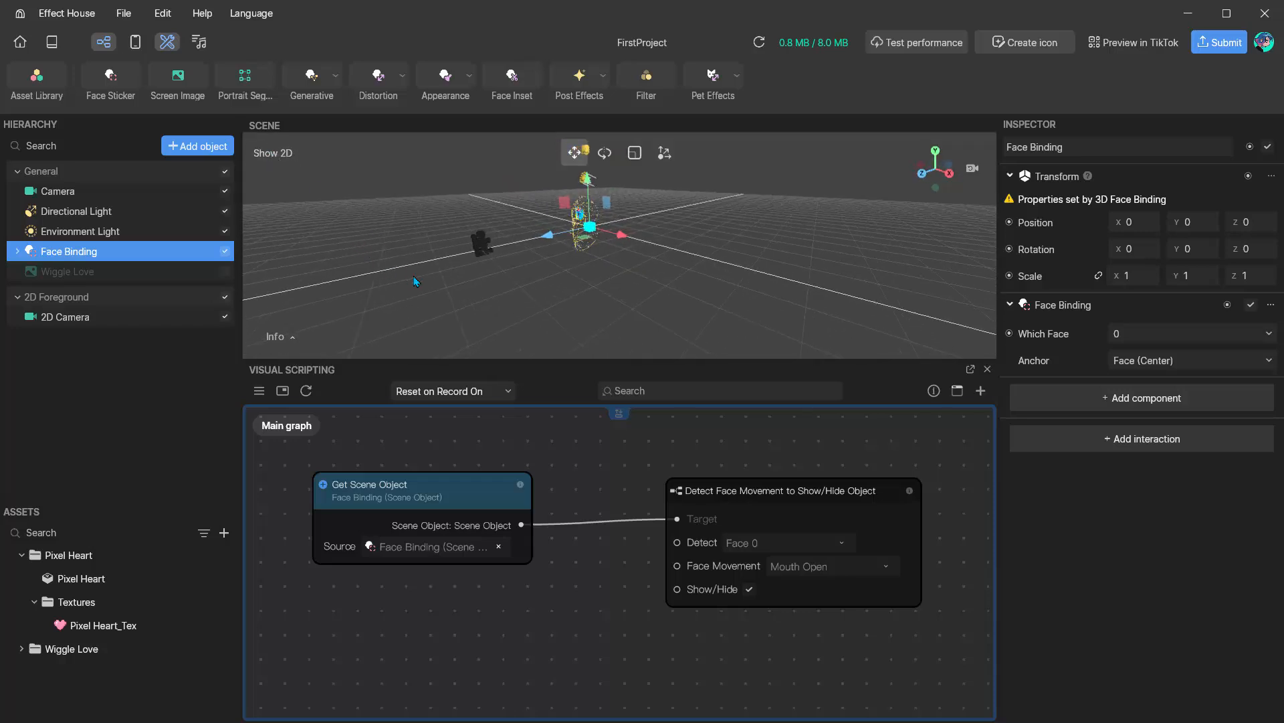
alt+drag(416, 281, 466, 242)
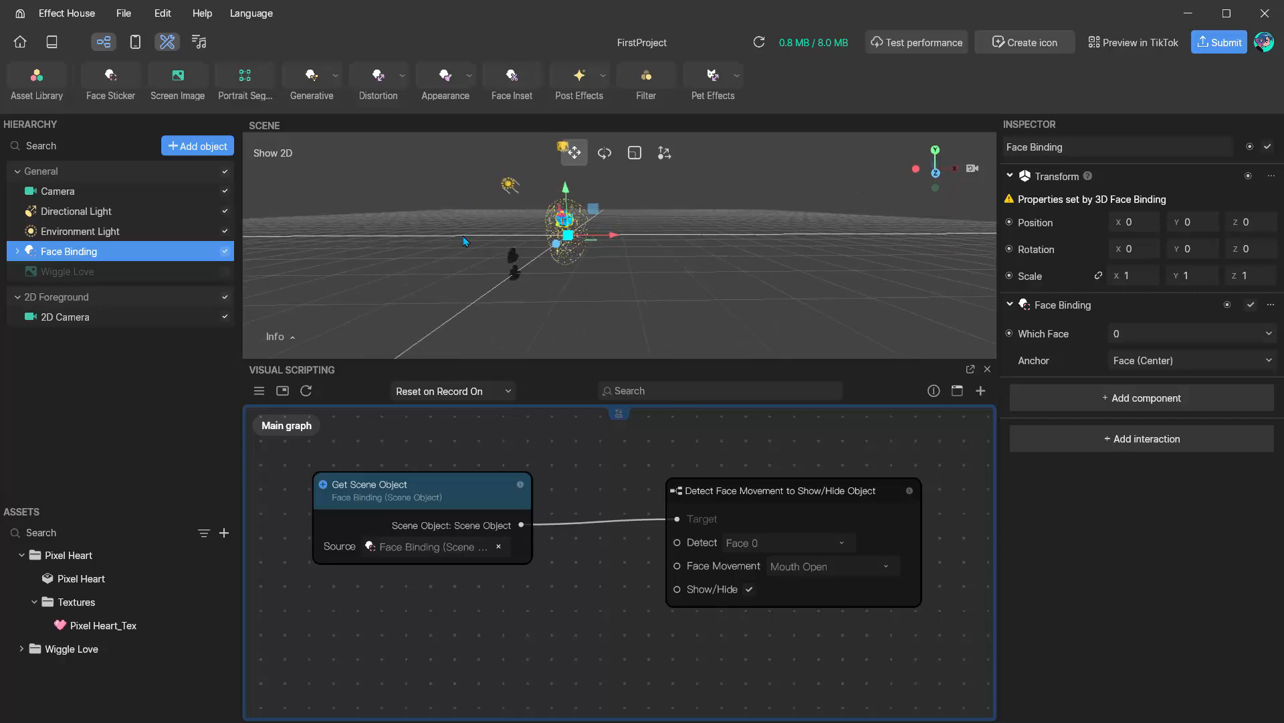
click(274, 154)
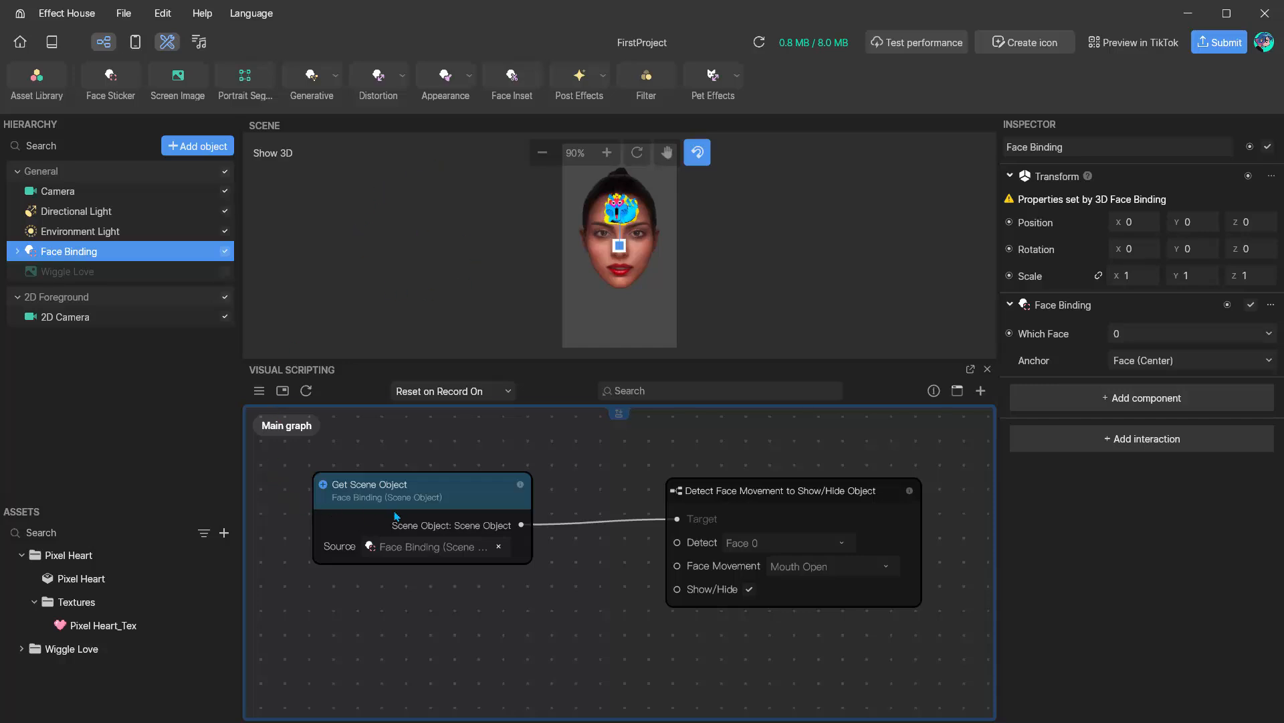
Examine the Detect Face Movement to Show/Hide Object node up close, including the choices offered for its Detect setting.
middle_drag(568, 460, 432, 461)
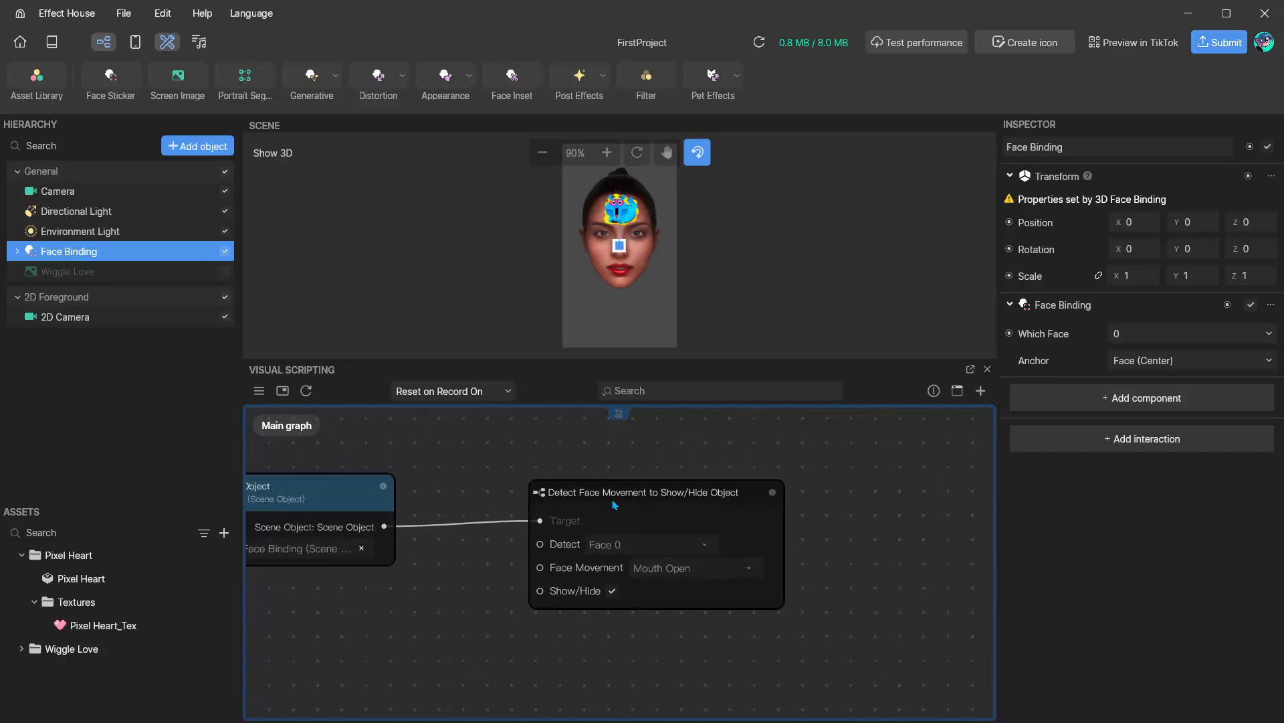
drag(629, 484, 649, 473)
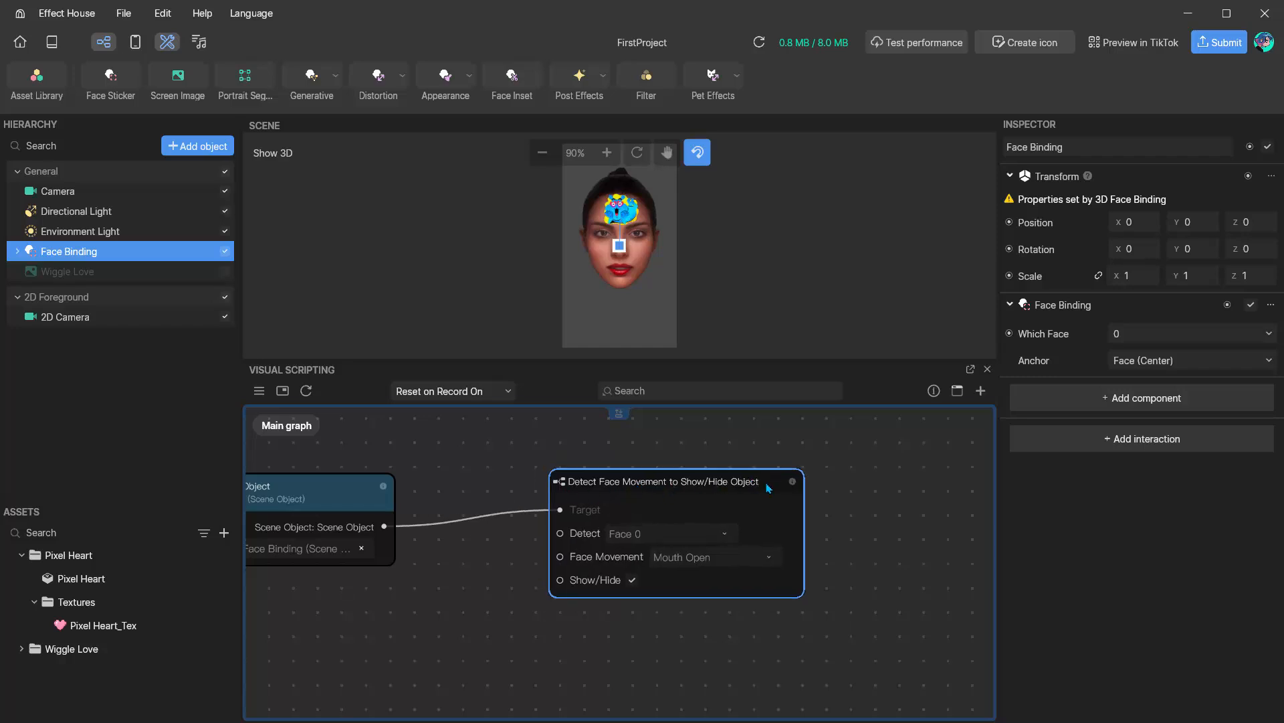
scroll(543, 459, up, 5)
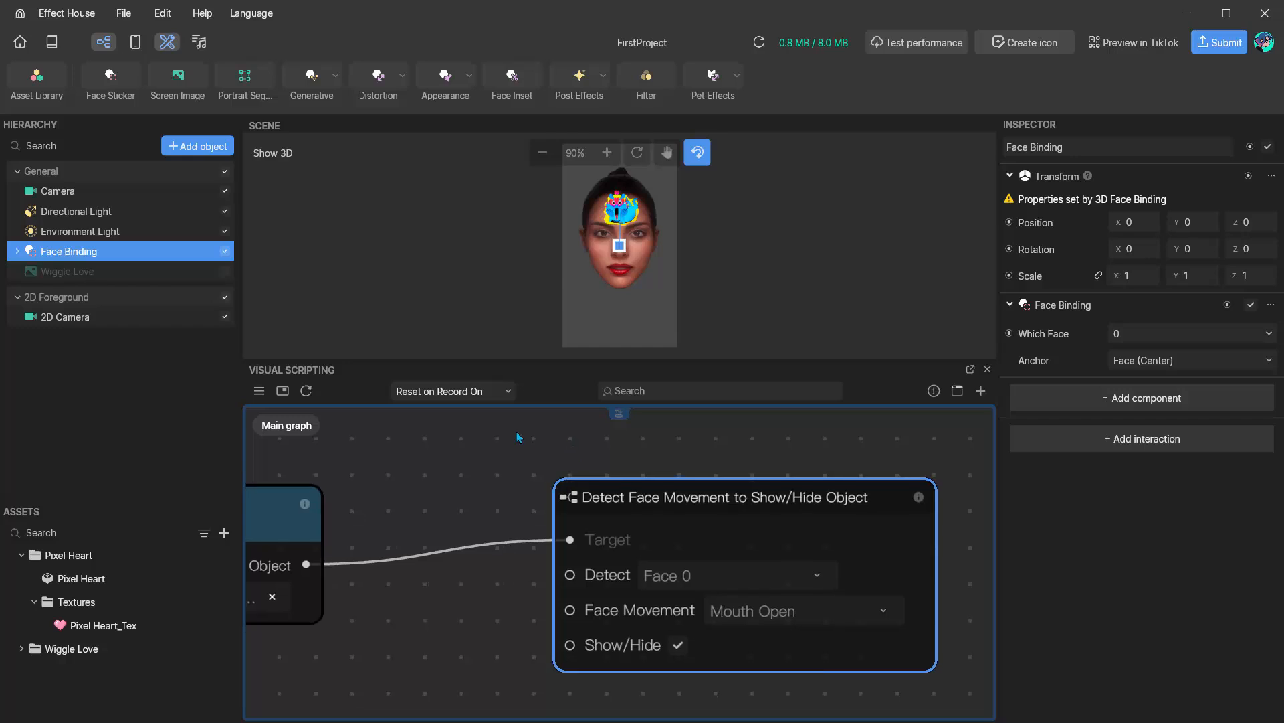
middle_drag(478, 433, 473, 424)
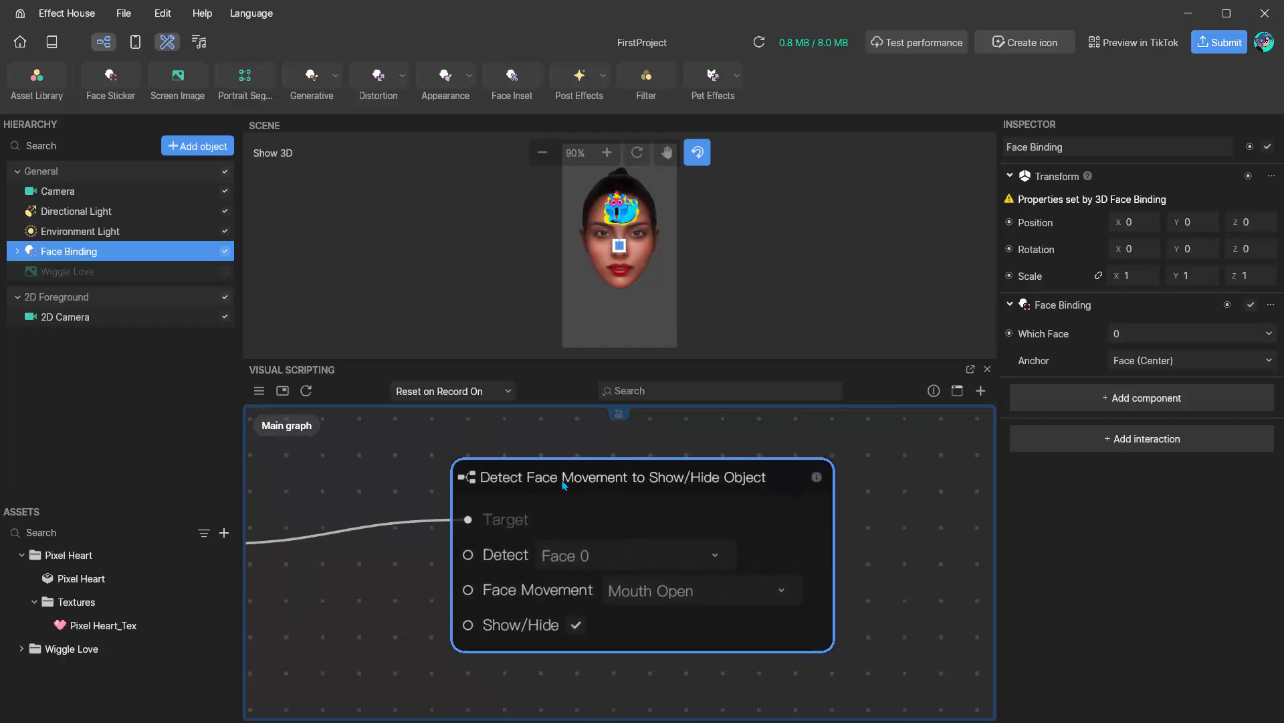
middle_drag(319, 484, 524, 452)
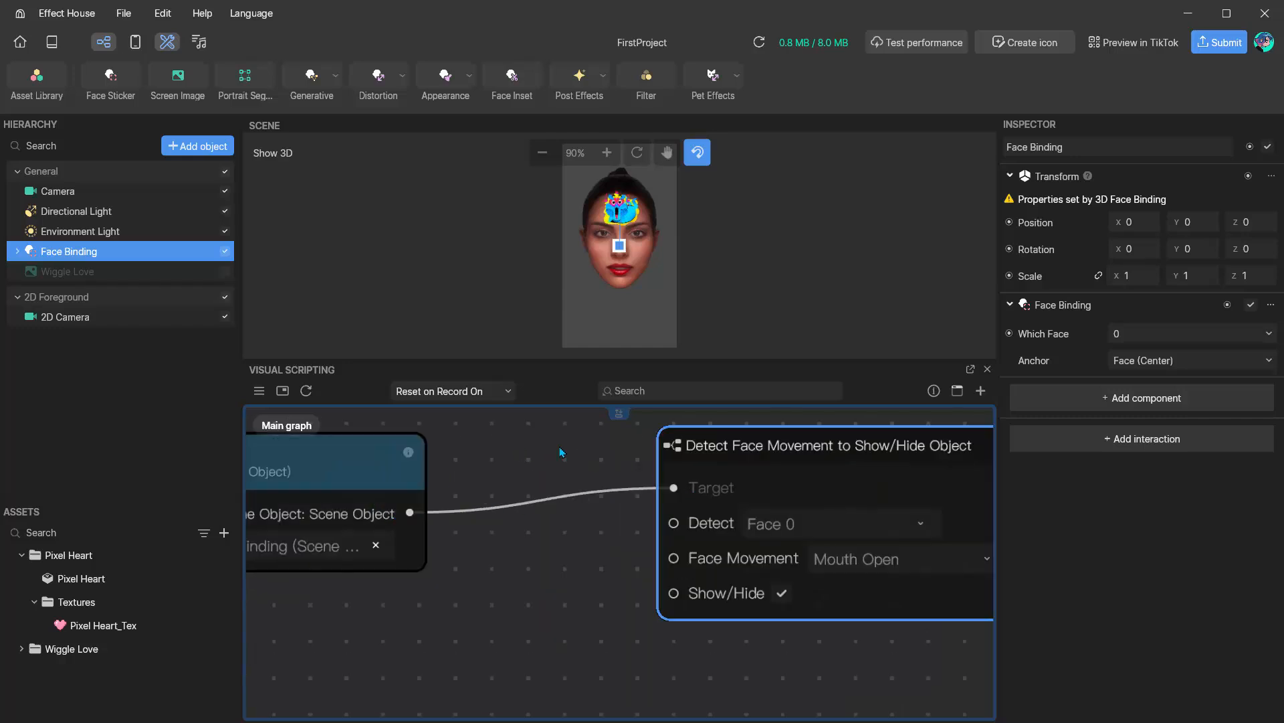
middle_drag(559, 447, 415, 413)
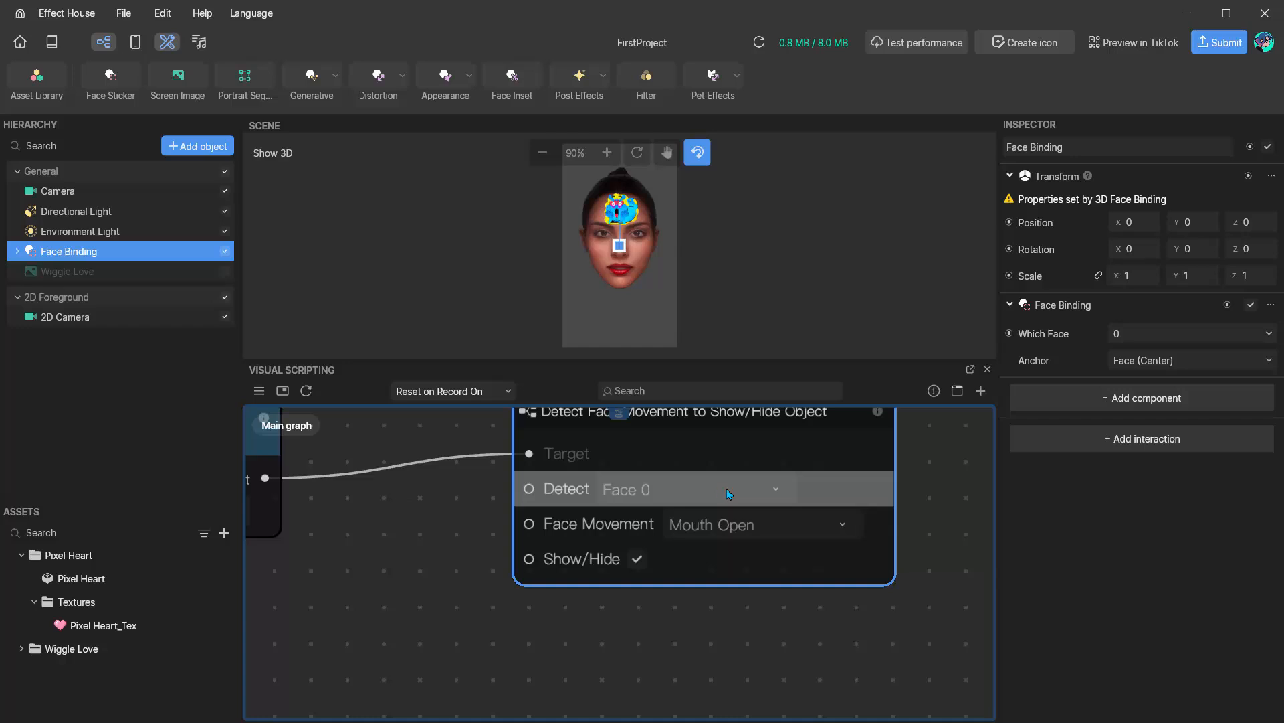
click(763, 493)
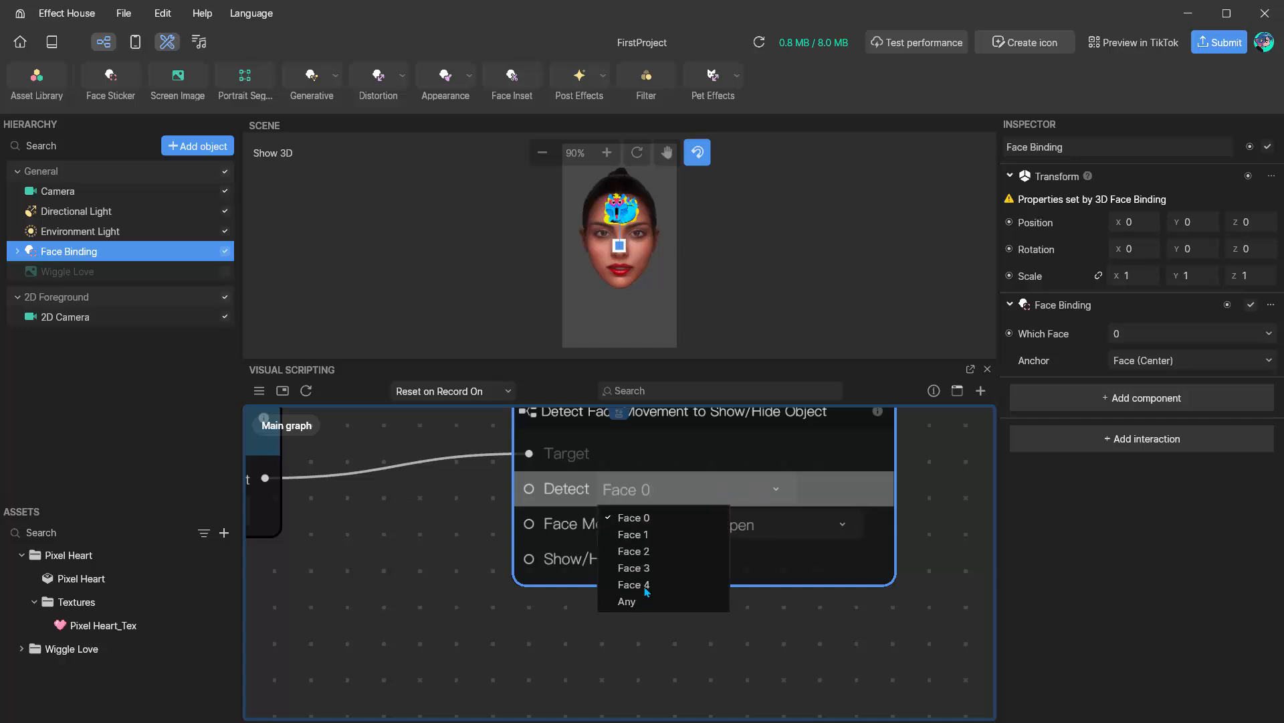
click(394, 531)
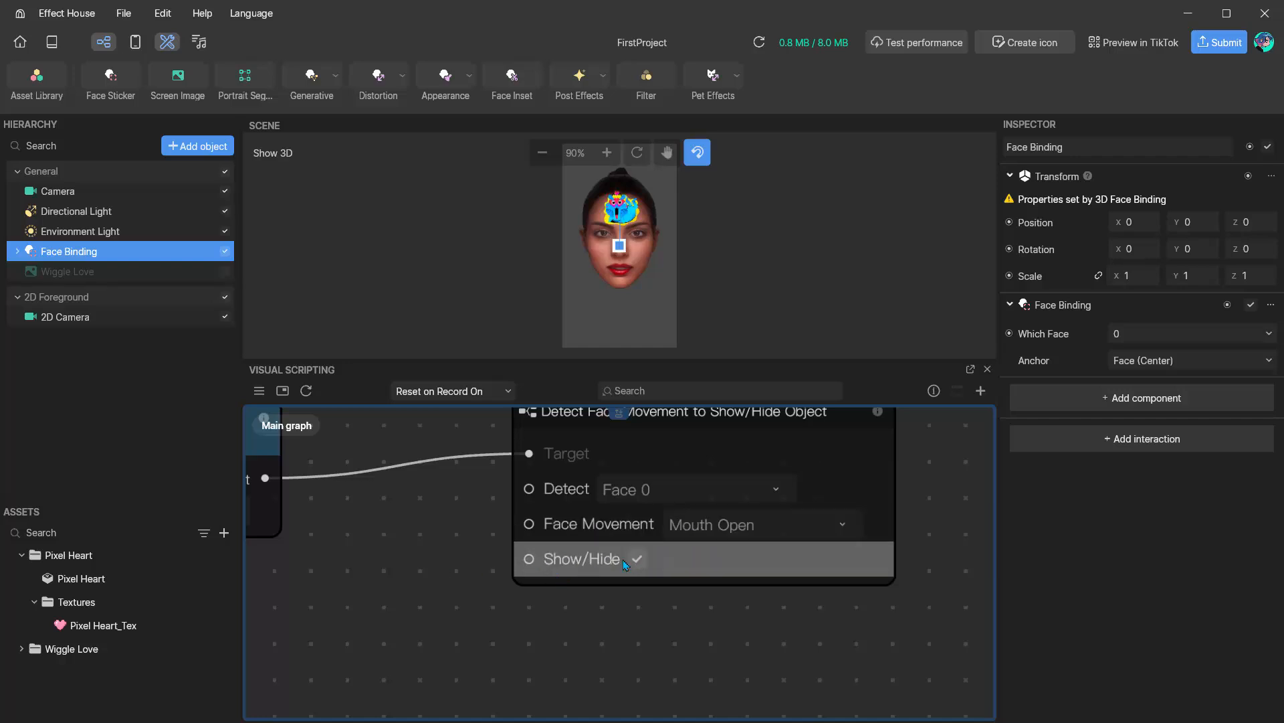
Enlarge the scene view, turn off the Face Binding object's visibility, and bring back the preview.
drag(447, 361, 446, 448)
scroll(535, 354, up, 3)
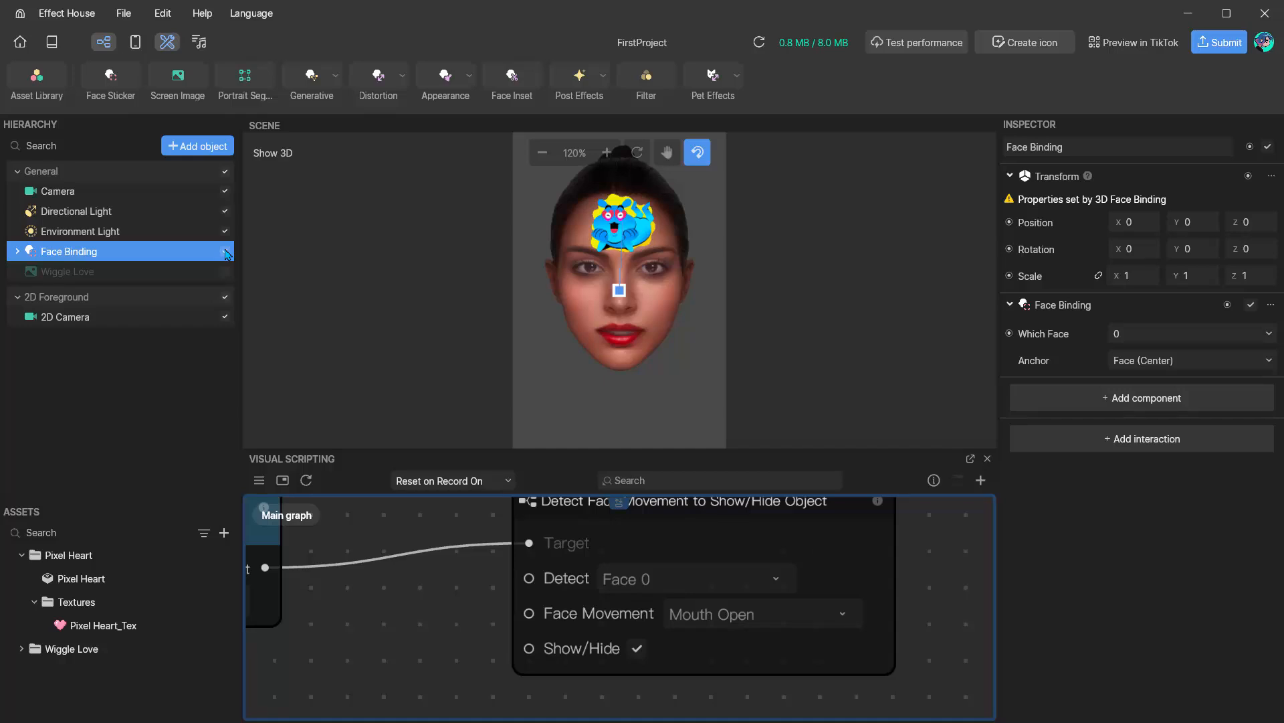
click(226, 253)
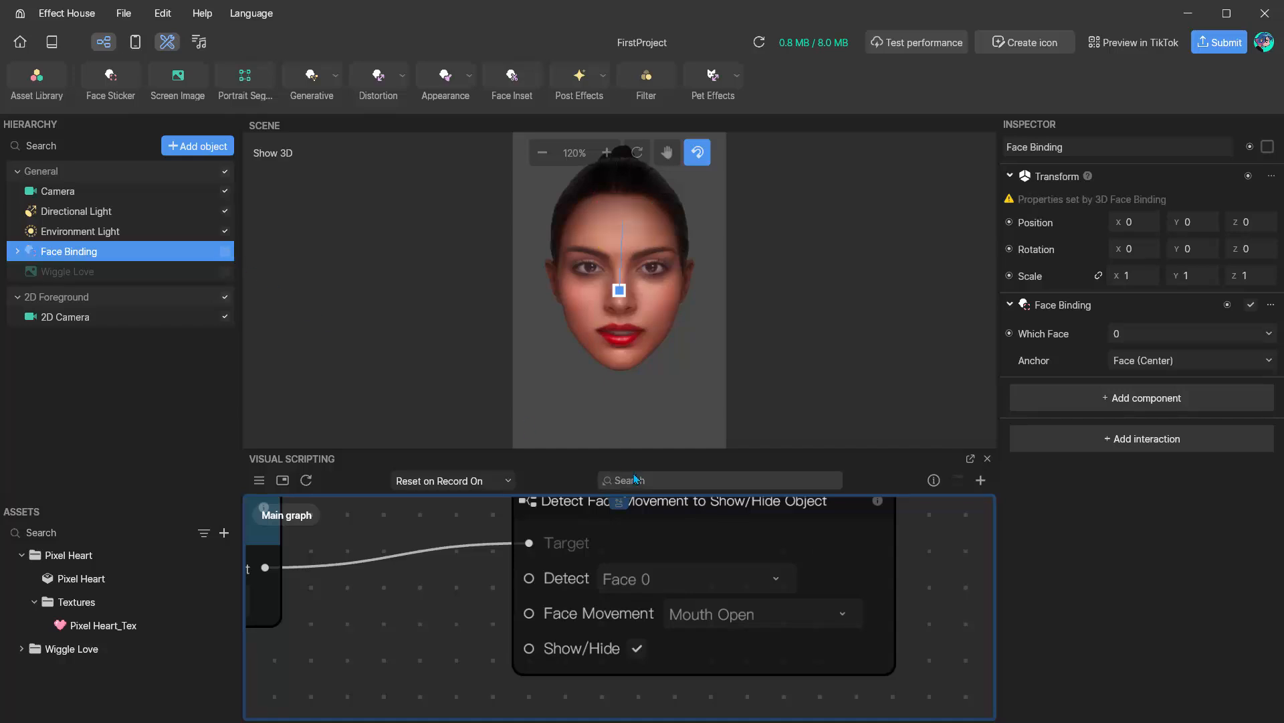
click(136, 42)
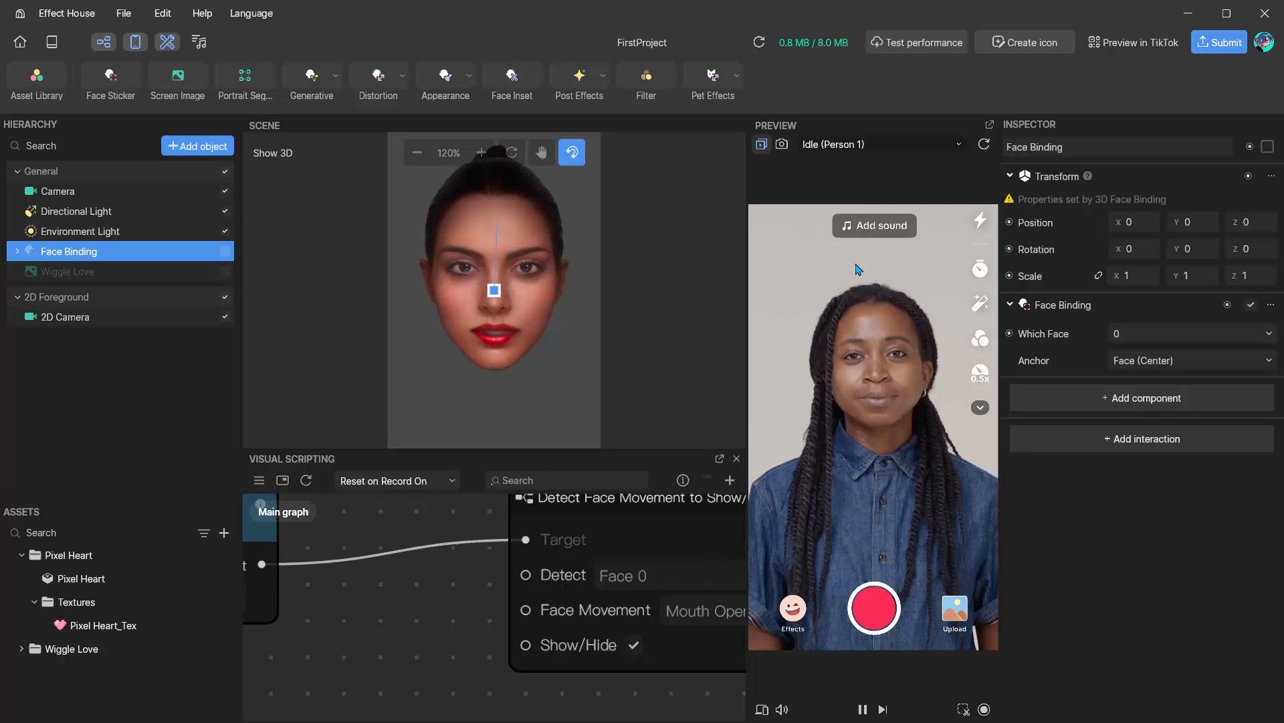
Switch the preview footage to the Mouth Open (Person 1) face sample to test the mouth-triggered visibility.
click(959, 147)
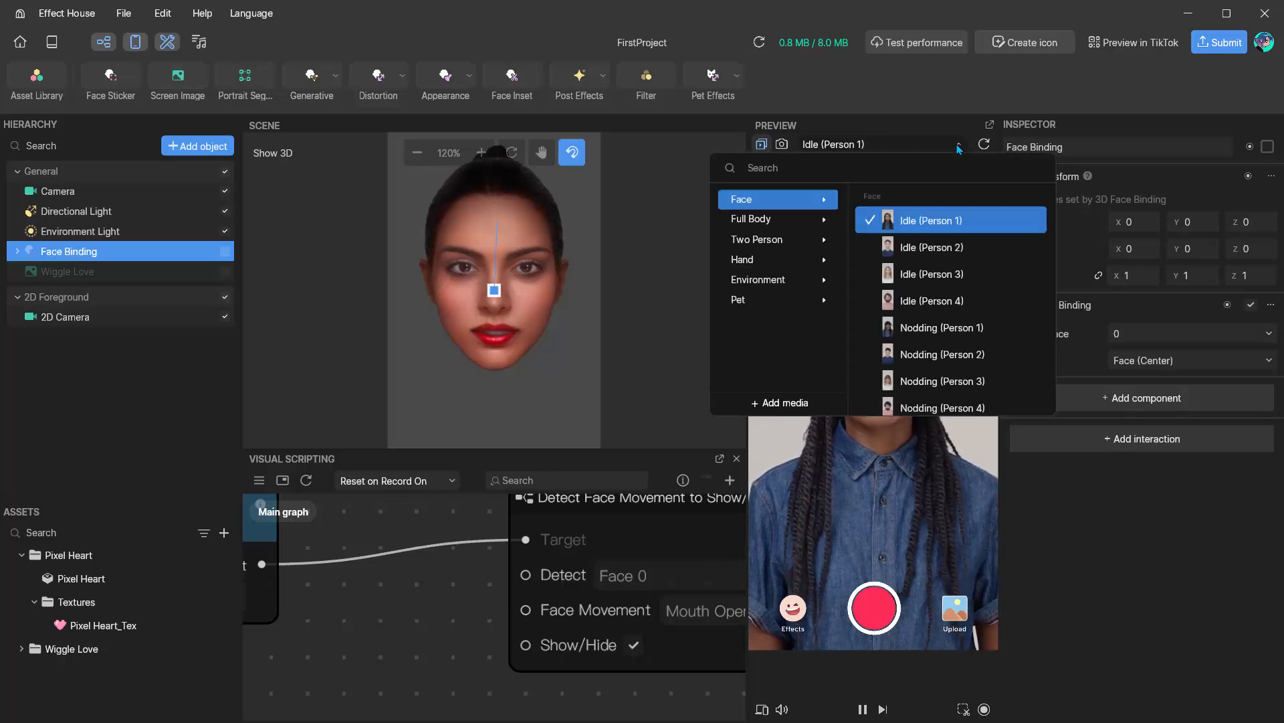
mouse_move(922, 296)
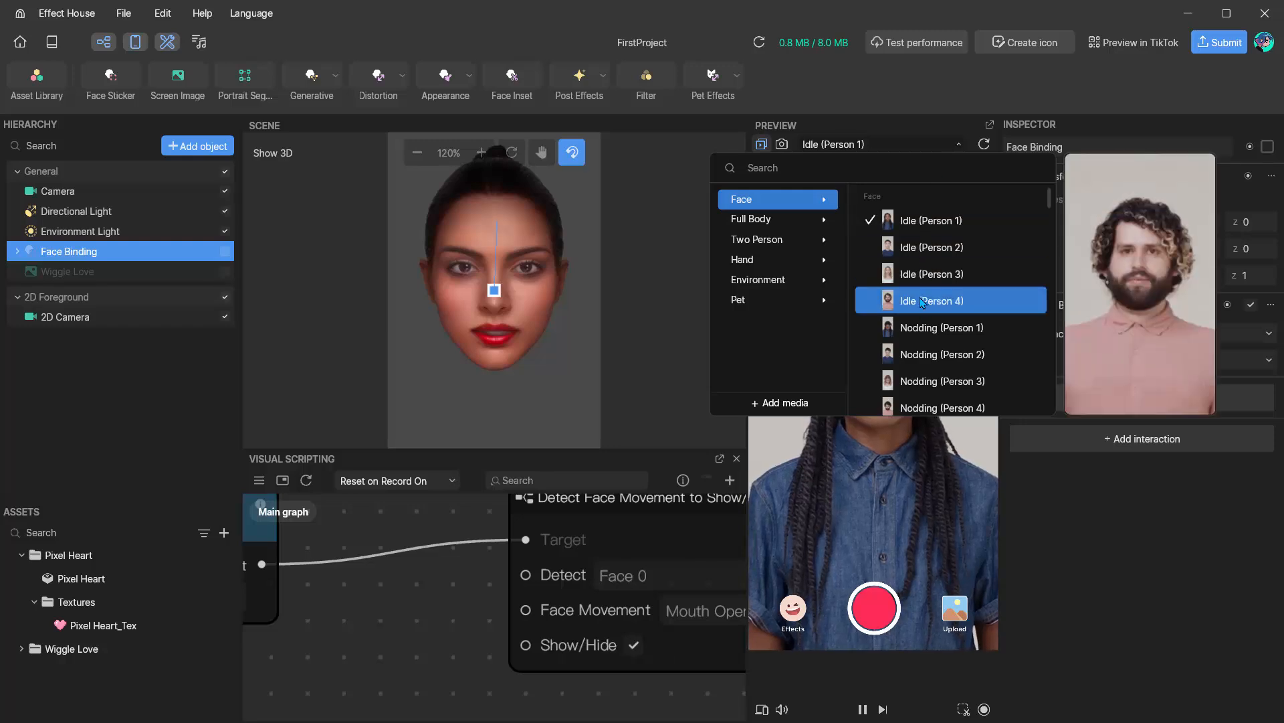
scroll(922, 301, down, 4)
scroll(922, 304, down, 4)
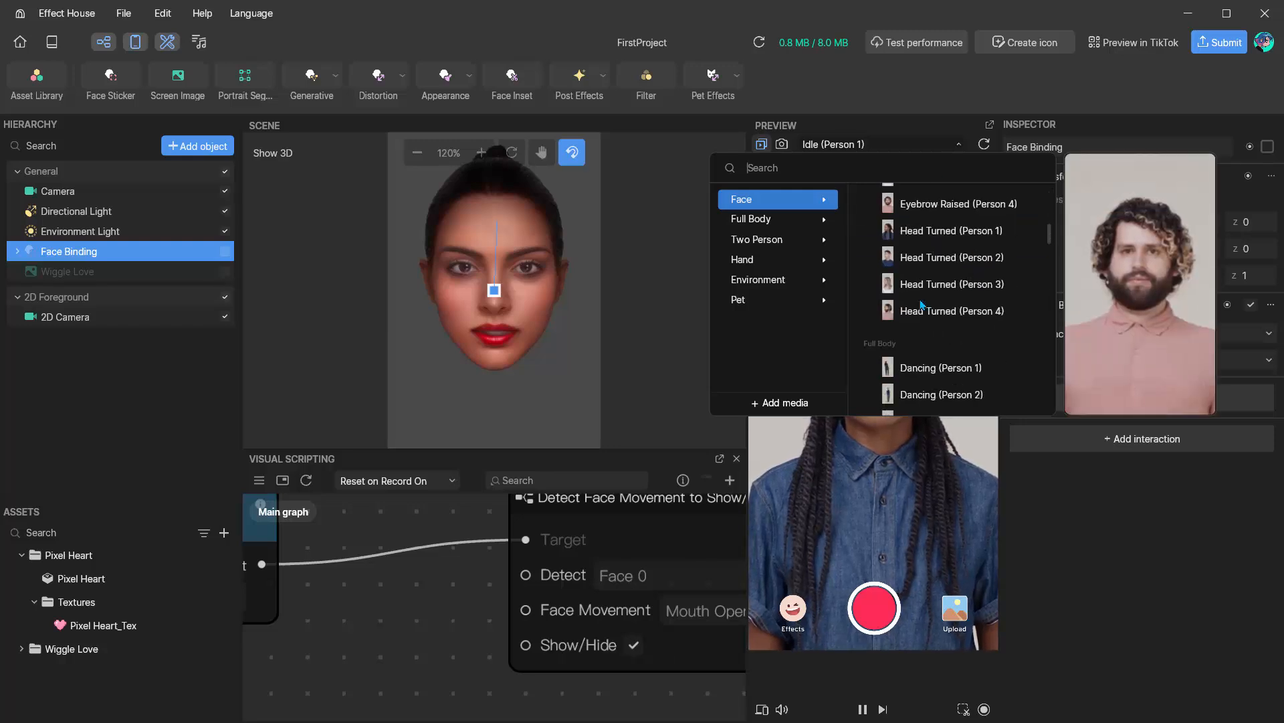
scroll(921, 305, down, 5)
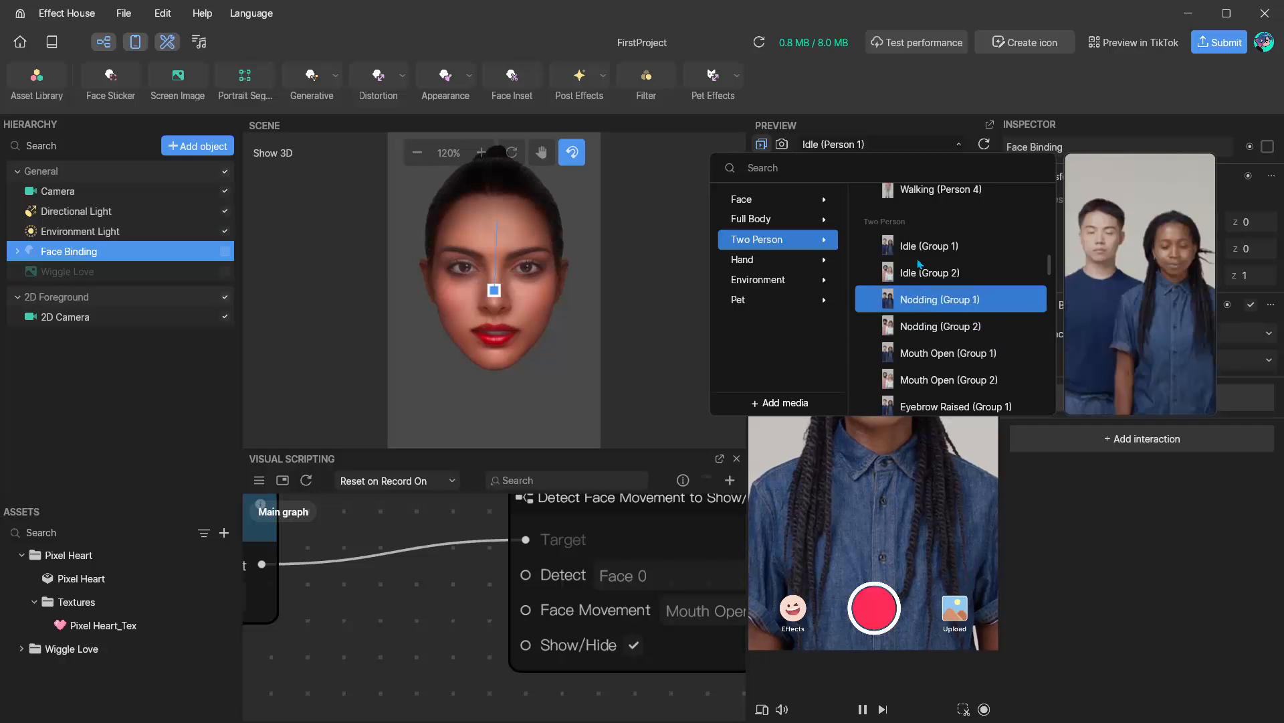
scroll(920, 263, up, 2)
scroll(919, 263, up, 3)
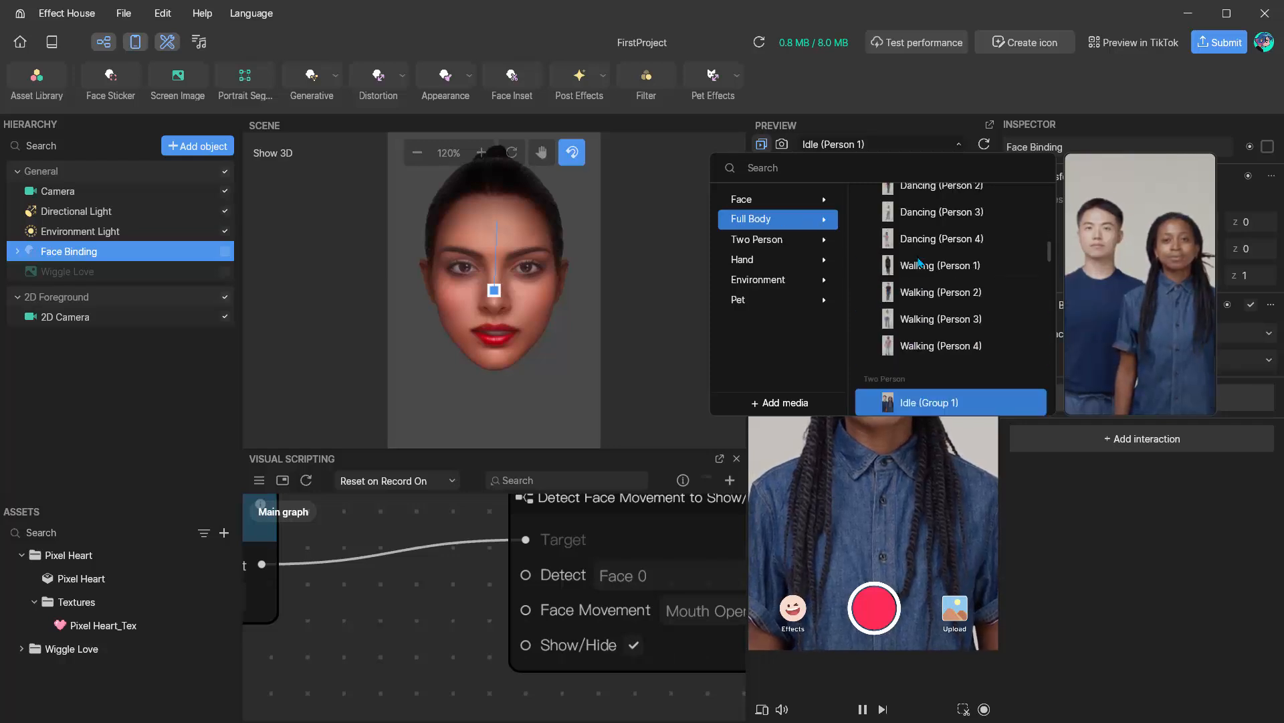
scroll(919, 263, up, 5)
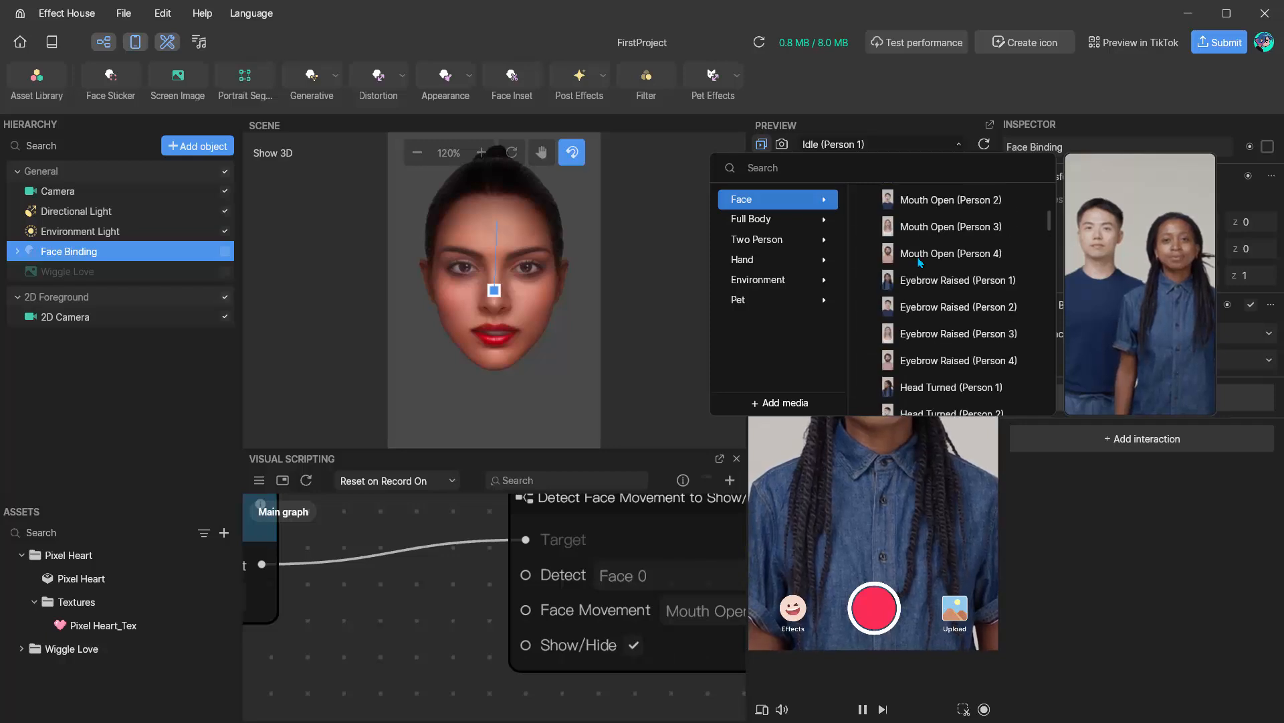
scroll(919, 261, up, 1)
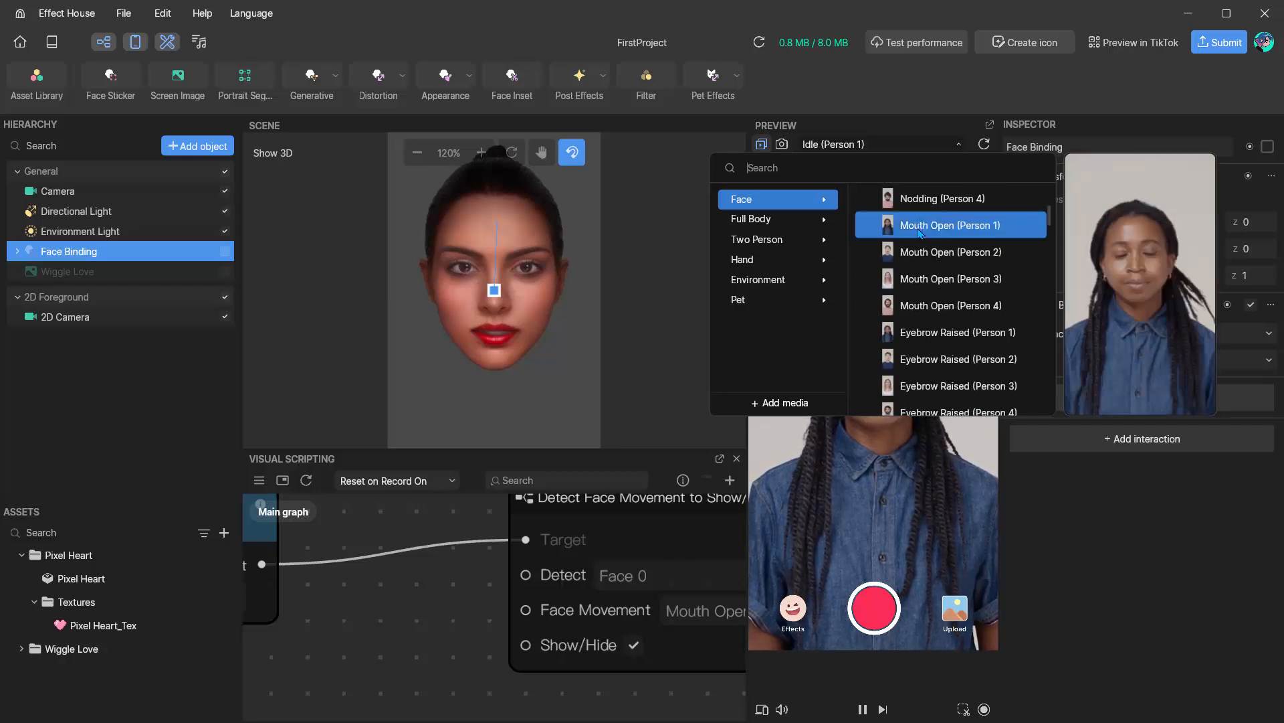
click(921, 227)
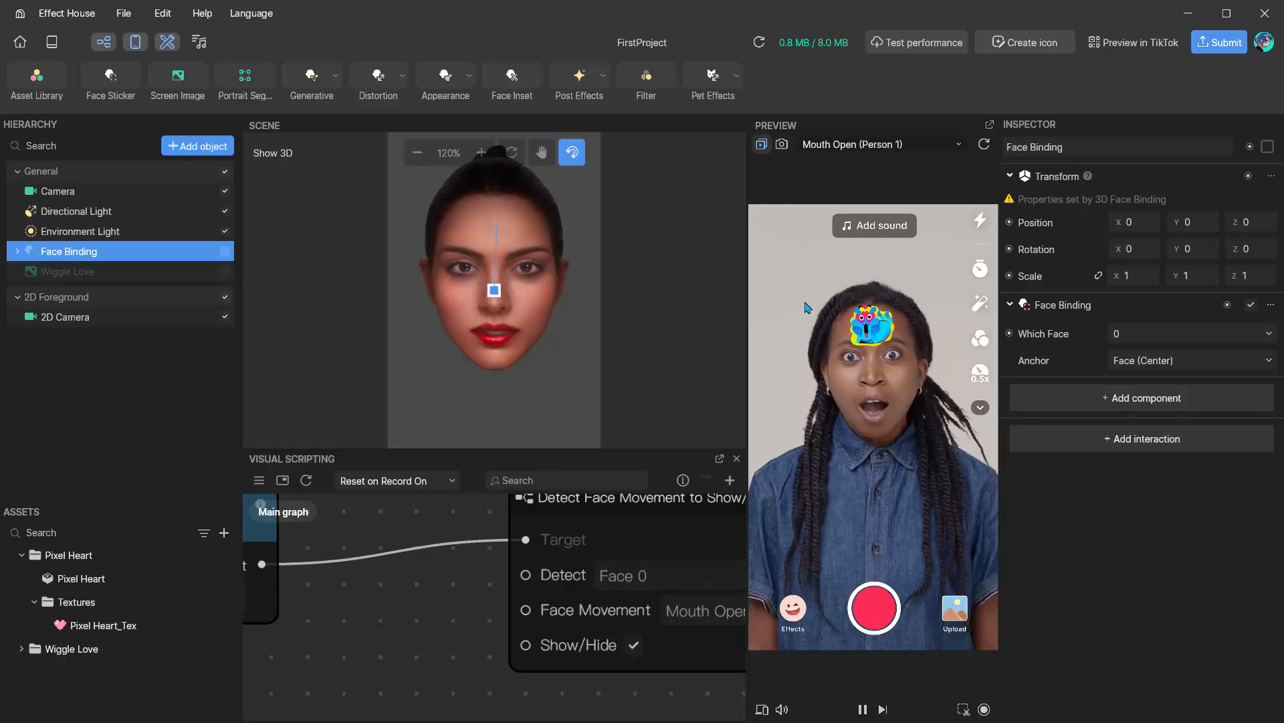
scroll(476, 553, down, 3)
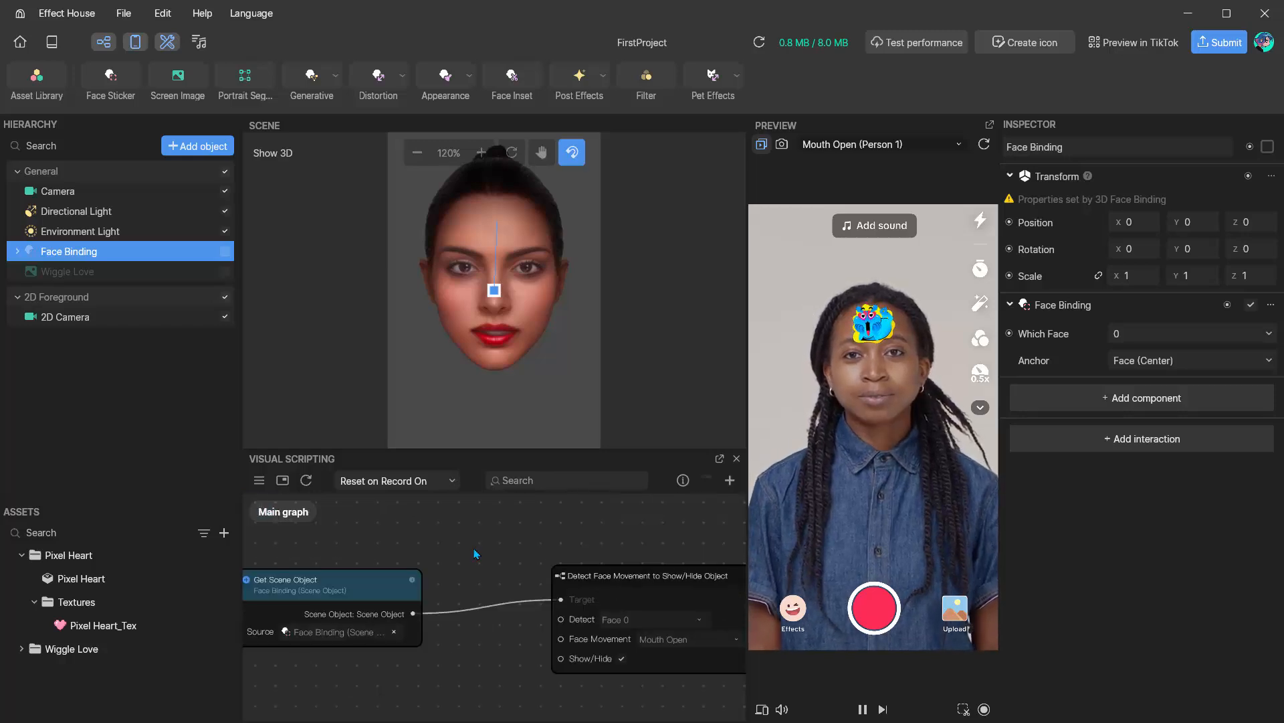